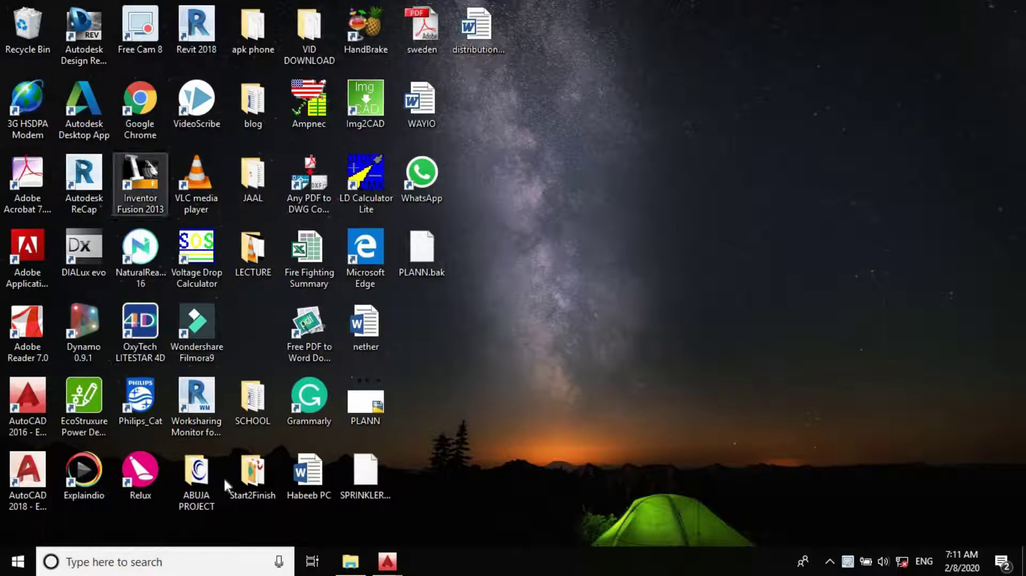
Bring prac.dwg to the front using its AutoCAD taskbar preview thumbnail
mouse_move(378, 556)
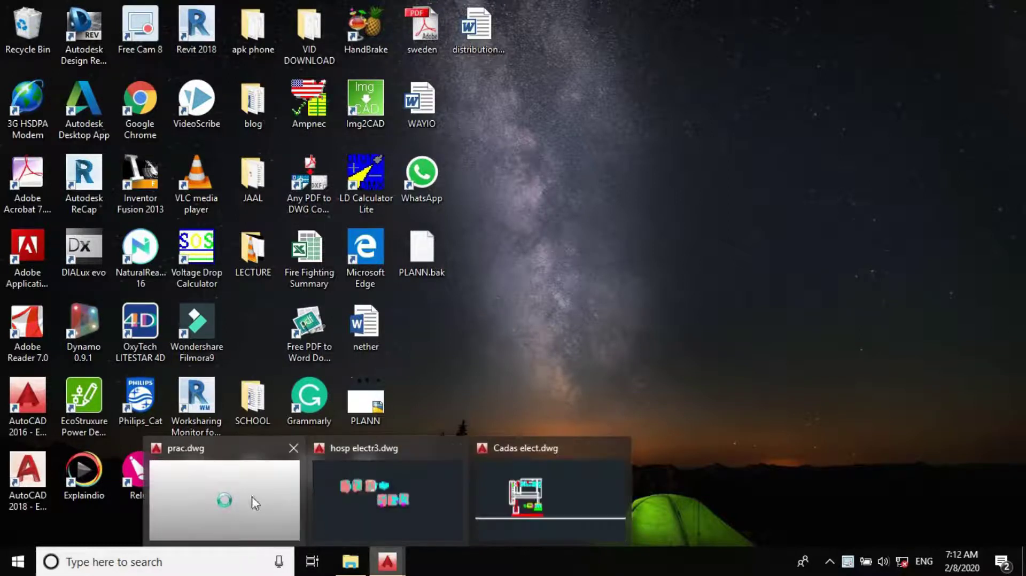
click(231, 490)
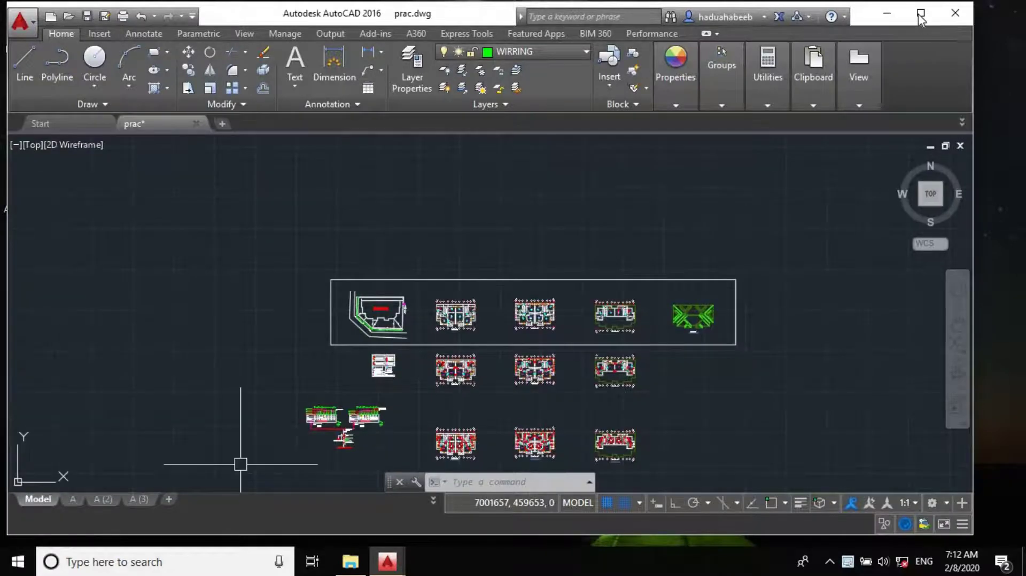
Maximize the AutoCAD window and zoom into the ground floor plan
click(920, 14)
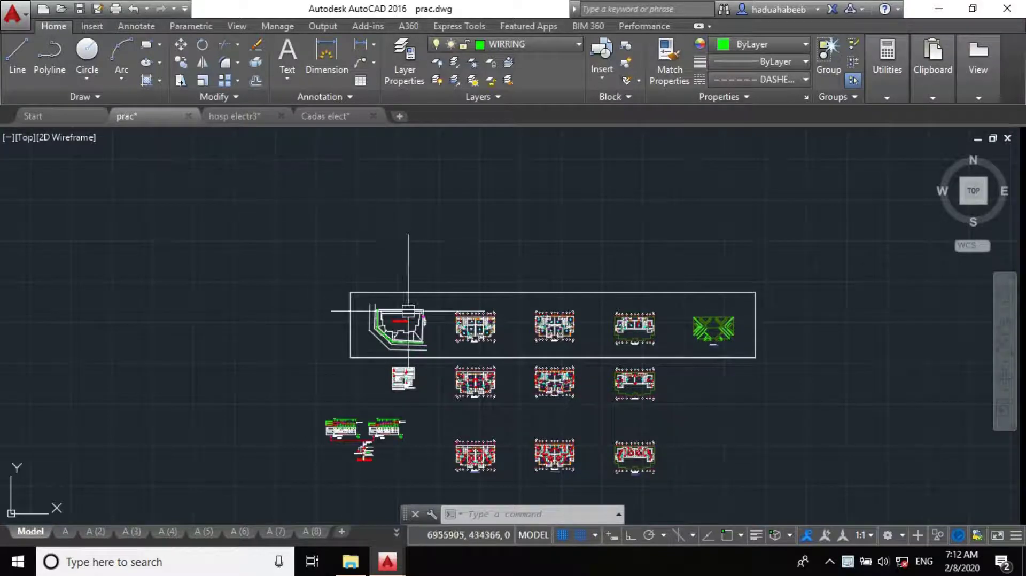
scroll(469, 343, up, 4)
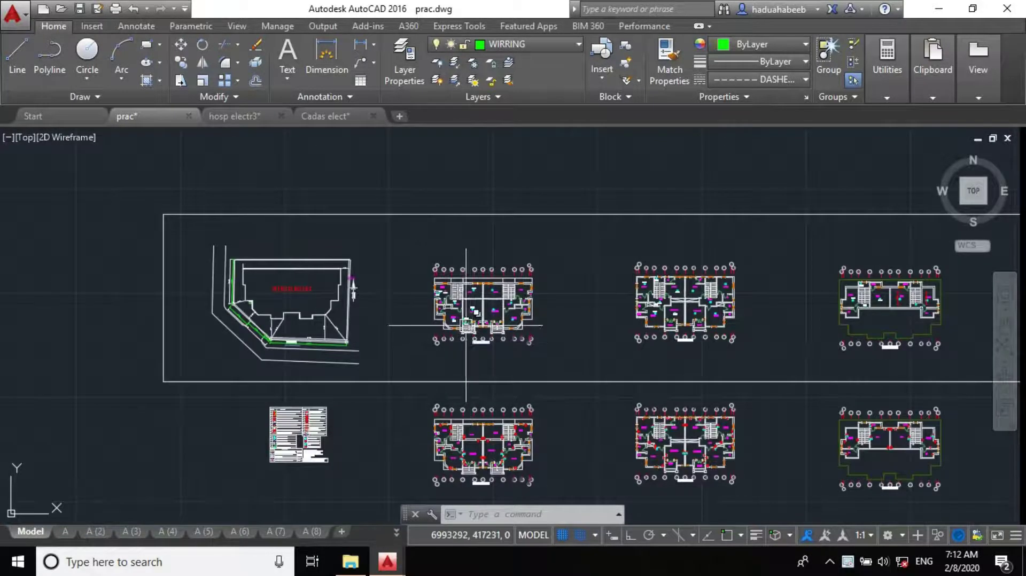
scroll(466, 325, up, 5)
middle_drag(461, 281, 426, 315)
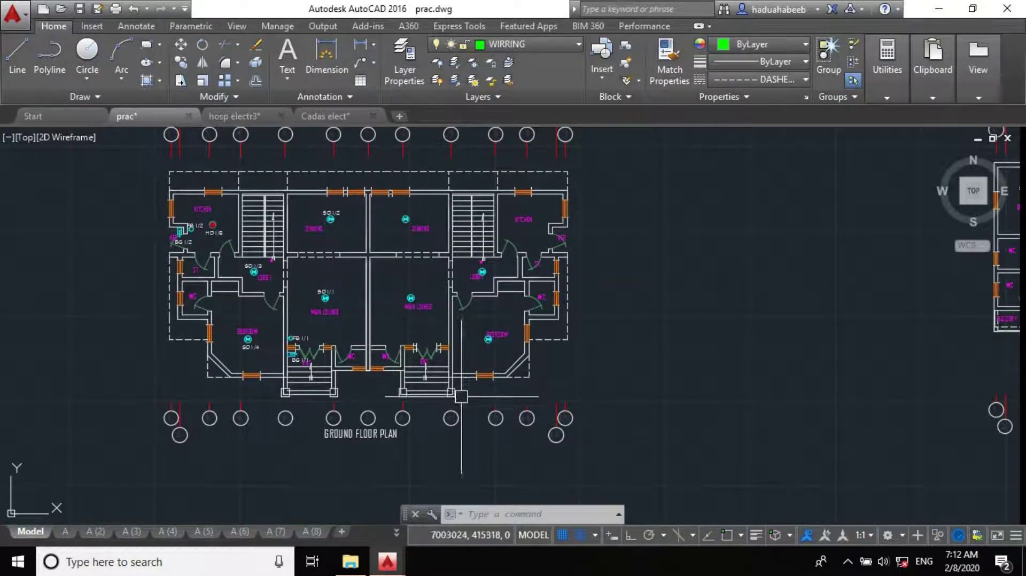
scroll(351, 330, down, 1)
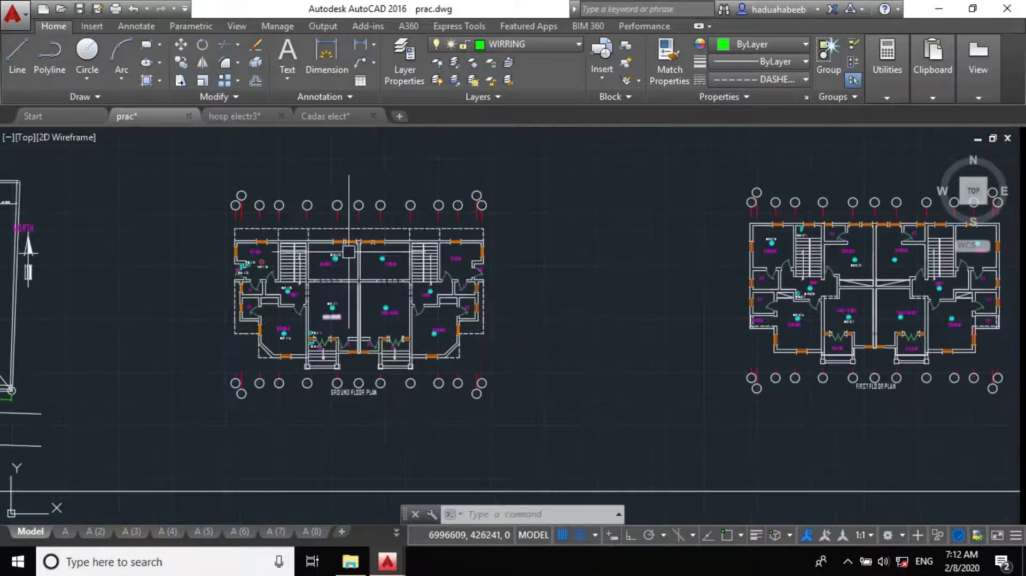
scroll(320, 356, up, 1)
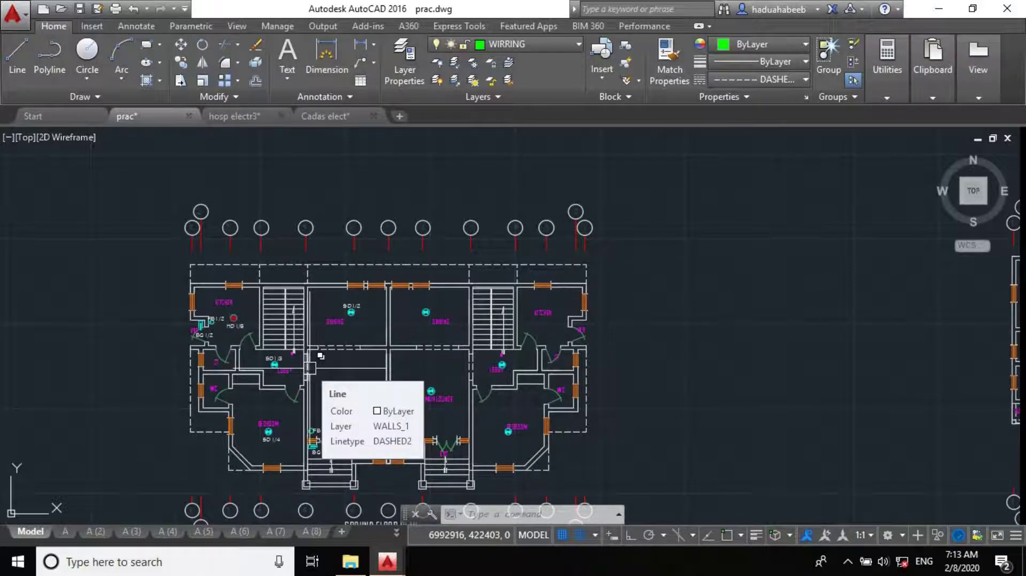
scroll(342, 182, down, 4)
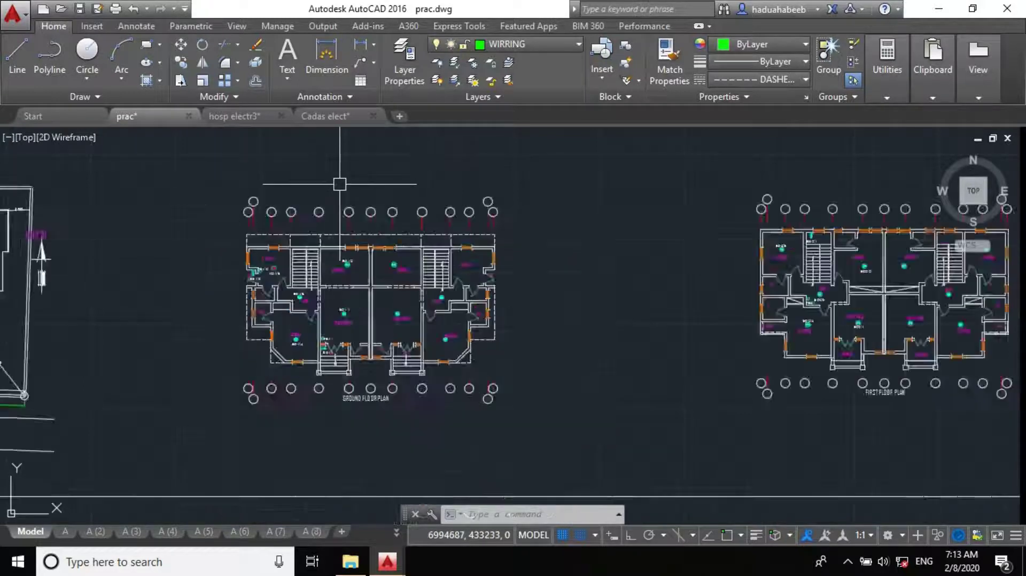
scroll(475, 281, down, 2)
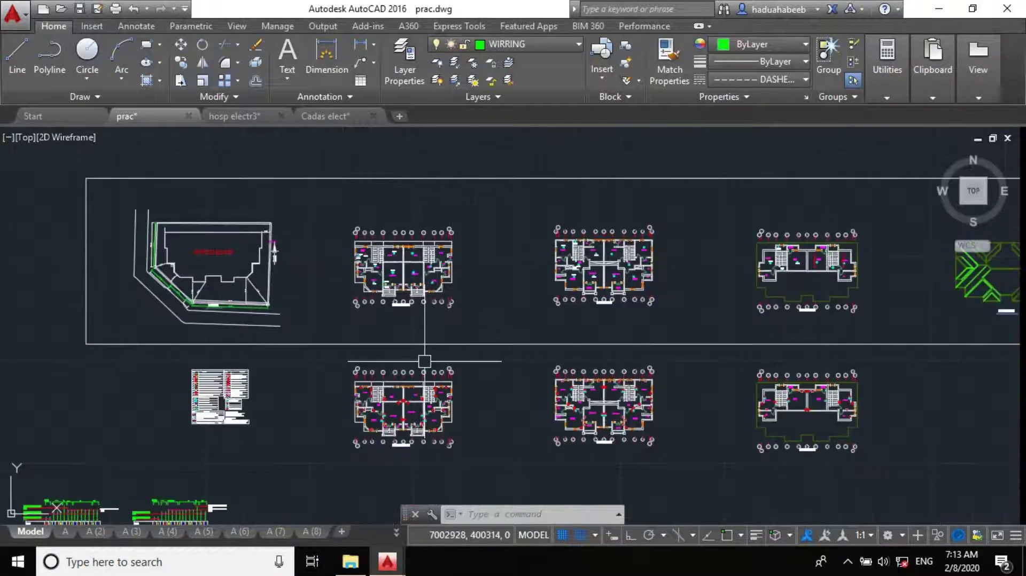
scroll(298, 355, up, 3)
scroll(352, 391, down, 6)
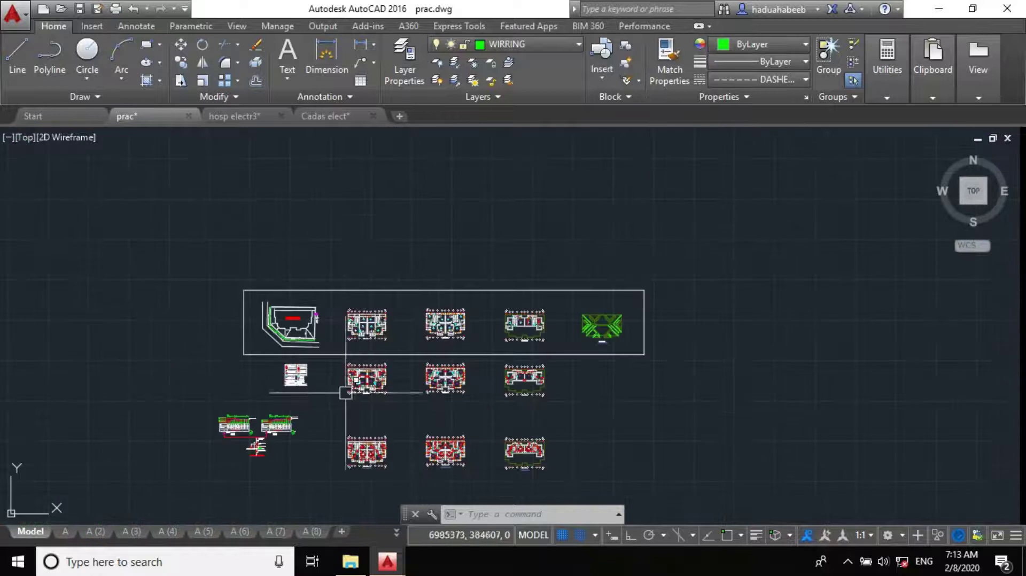
scroll(346, 393, up, 8)
scroll(320, 227, up, 5)
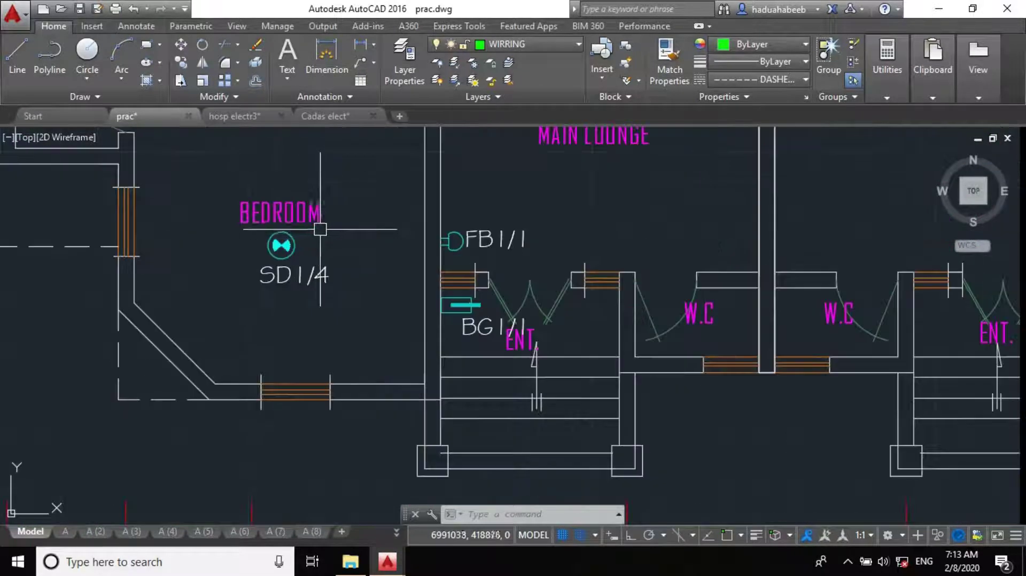
Pan around the ground floor rooms to inspect the SD1/3, SD1/4, FB1/1 and BG1/1 labels
middle_drag(316, 236, 322, 308)
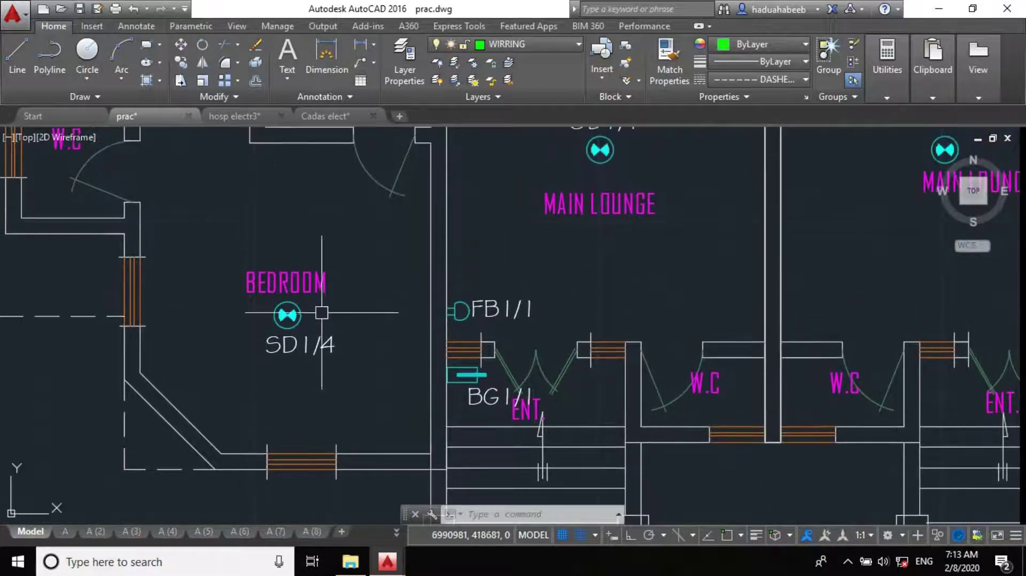
middle_drag(275, 229, 281, 376)
middle_drag(224, 262, 200, 184)
scroll(471, 479, up, 4)
scroll(471, 479, up, 3)
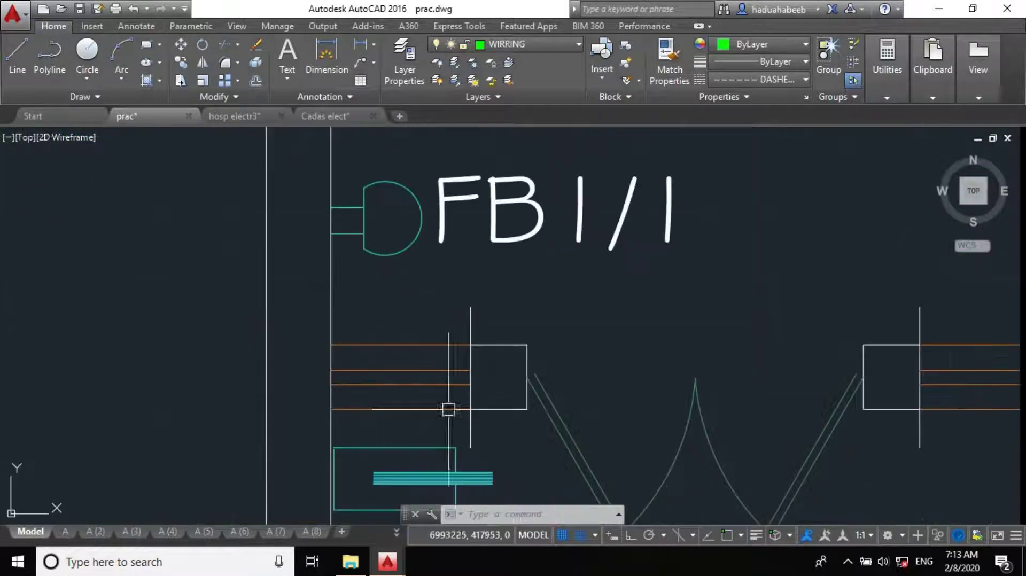
middle_drag(470, 479, 425, 415)
scroll(411, 406, down, 3)
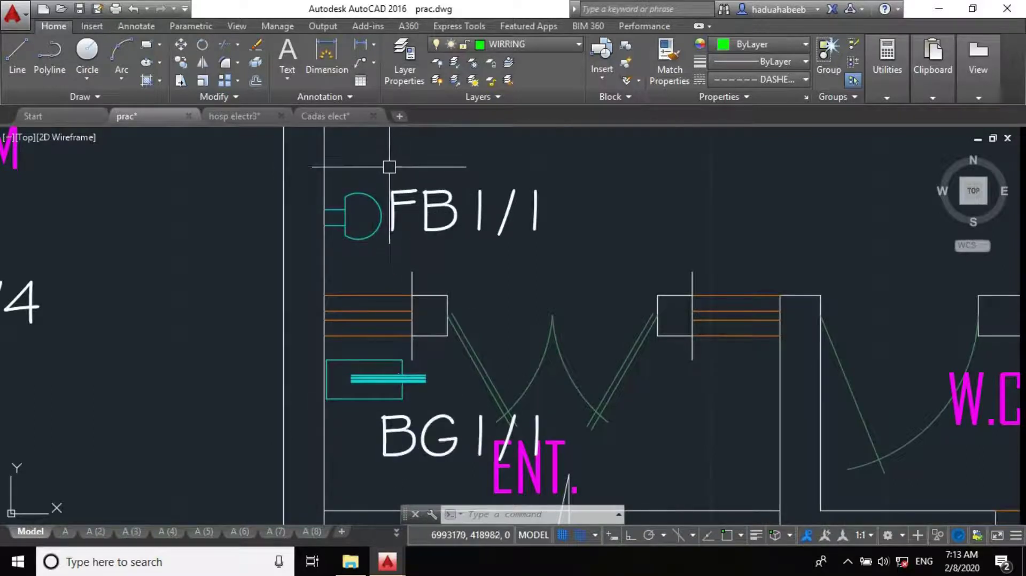
scroll(384, 167, up, 2)
scroll(341, 236, up, 2)
scroll(353, 256, down, 6)
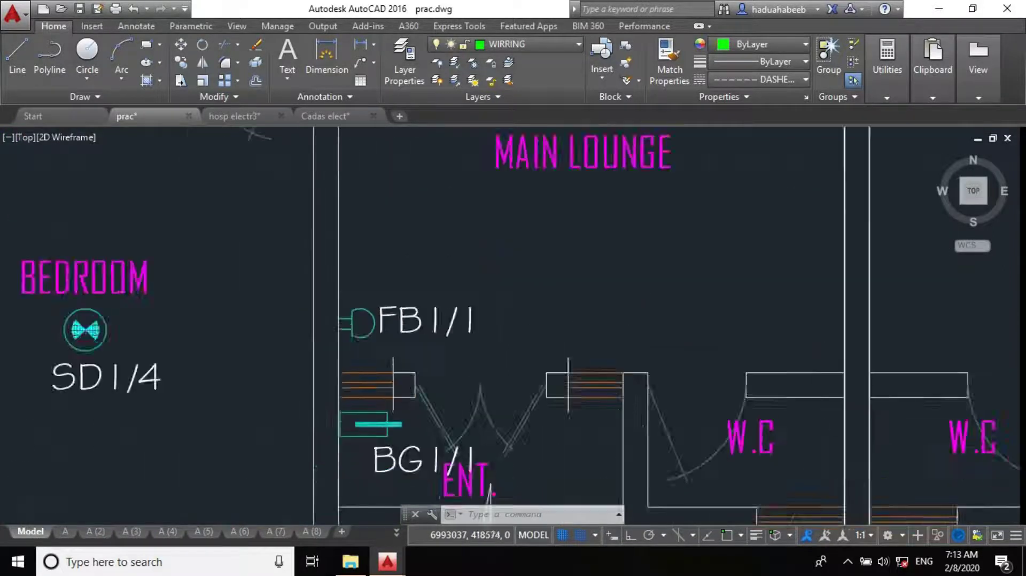
middle_drag(379, 225, 379, 349)
scroll(382, 348, down, 2)
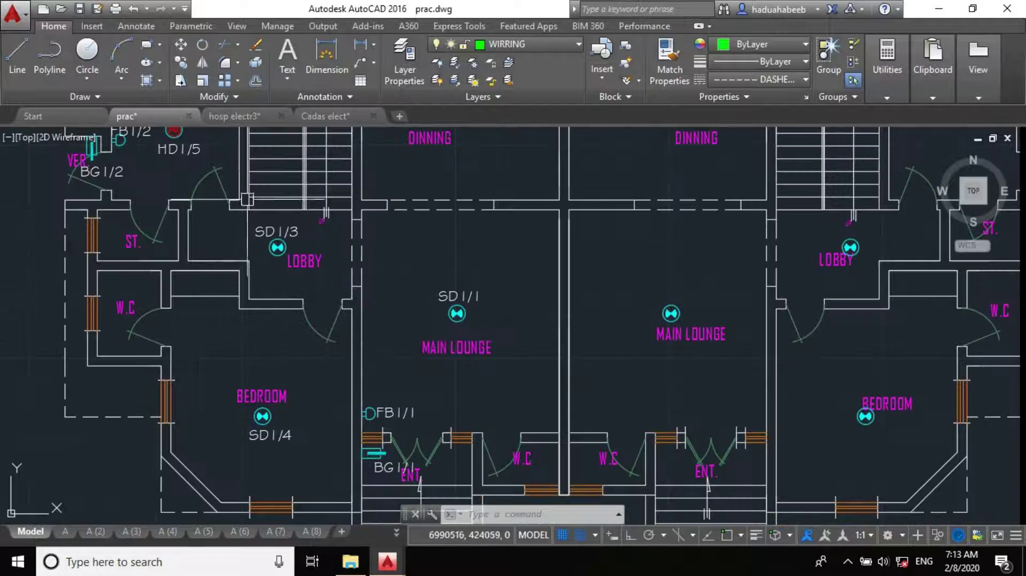
scroll(454, 294, down, 5)
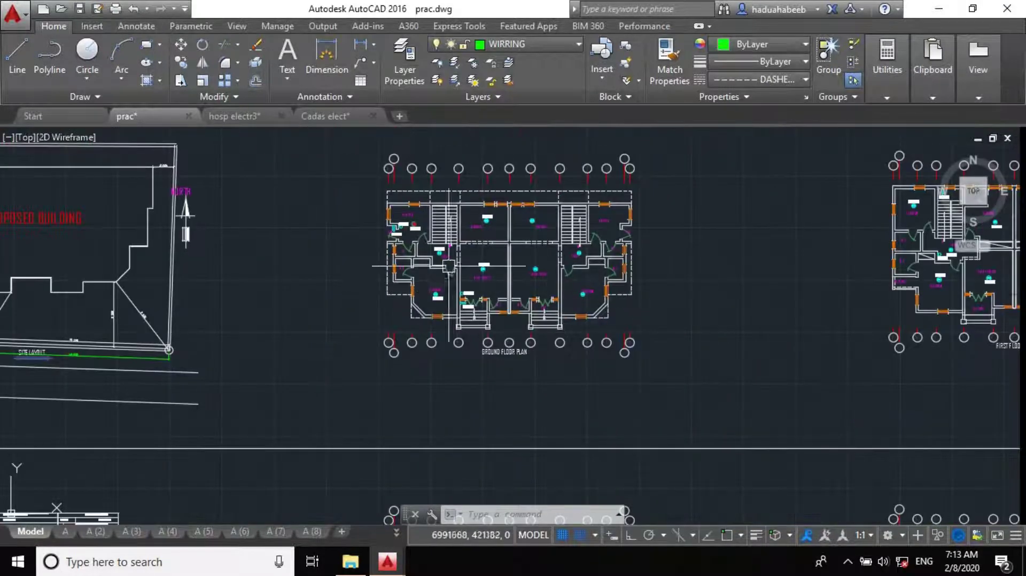
scroll(457, 265, up, 4)
scroll(433, 214, up, 4)
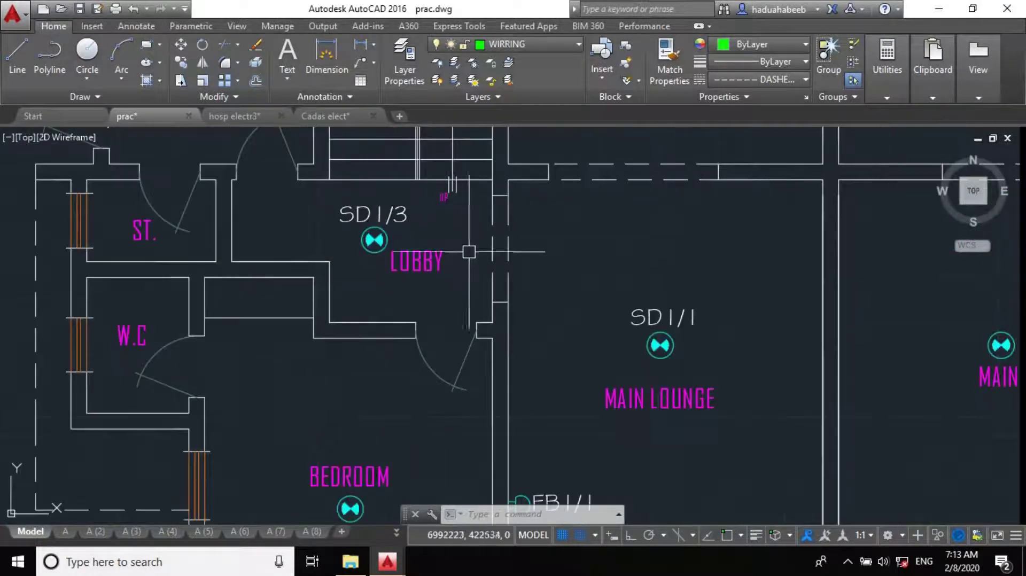
scroll(274, 245, down, 4)
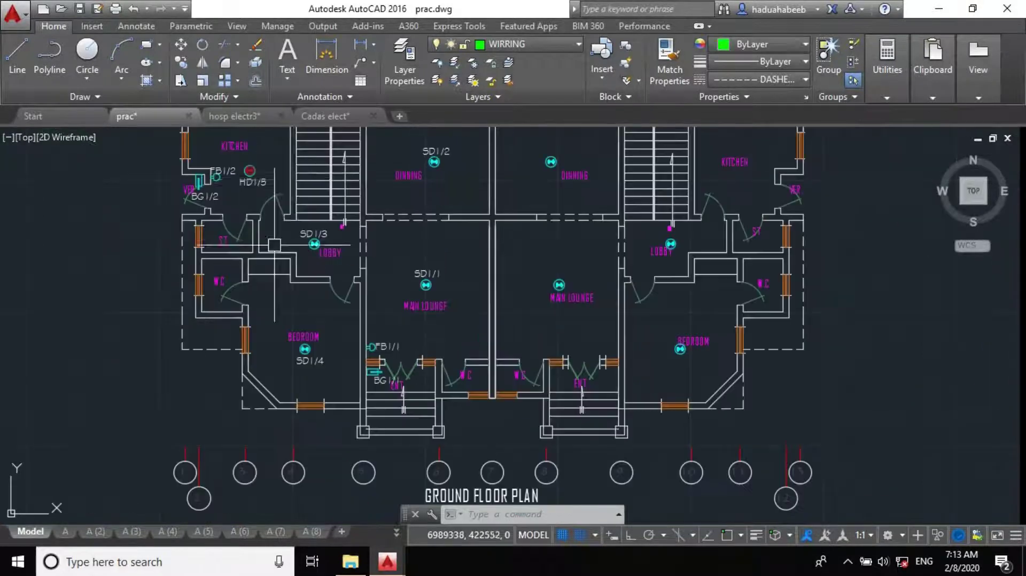
scroll(294, 222, up, 4)
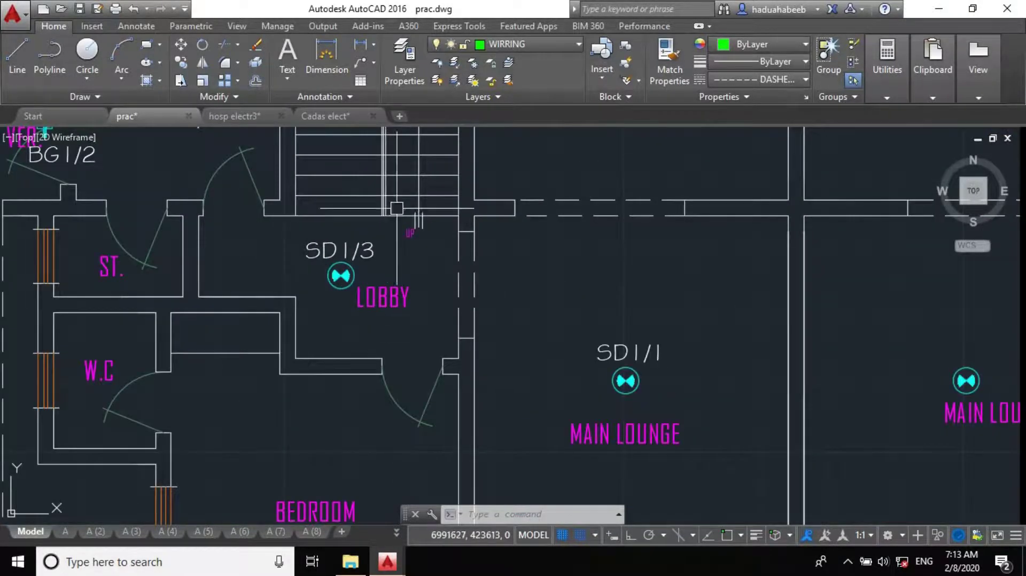
scroll(412, 191, down, 10)
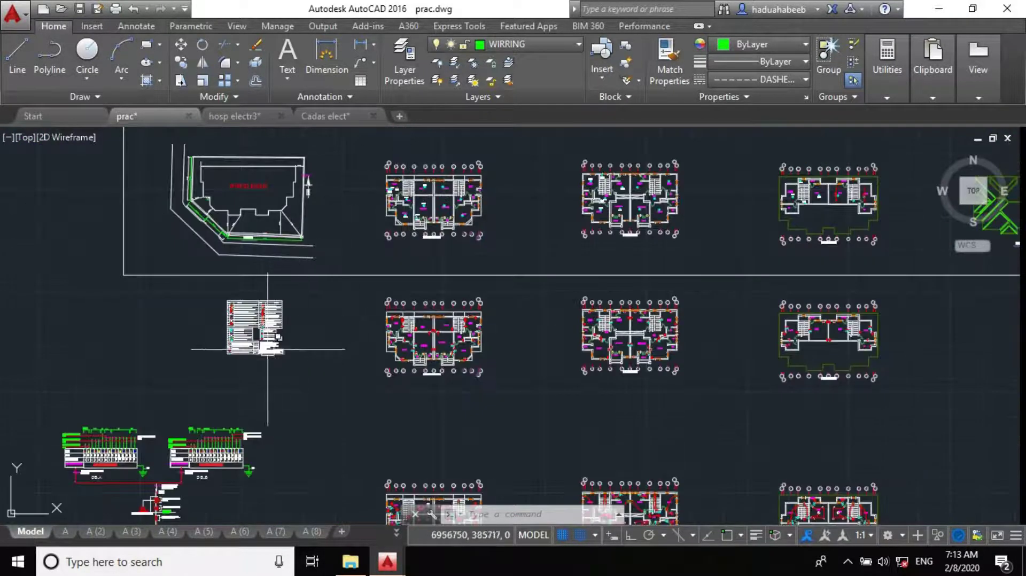
scroll(270, 316, up, 6)
Zoom into the legend table and select the fire alarm panel symbol
scroll(245, 348, up, 5)
scroll(249, 240, down, 1)
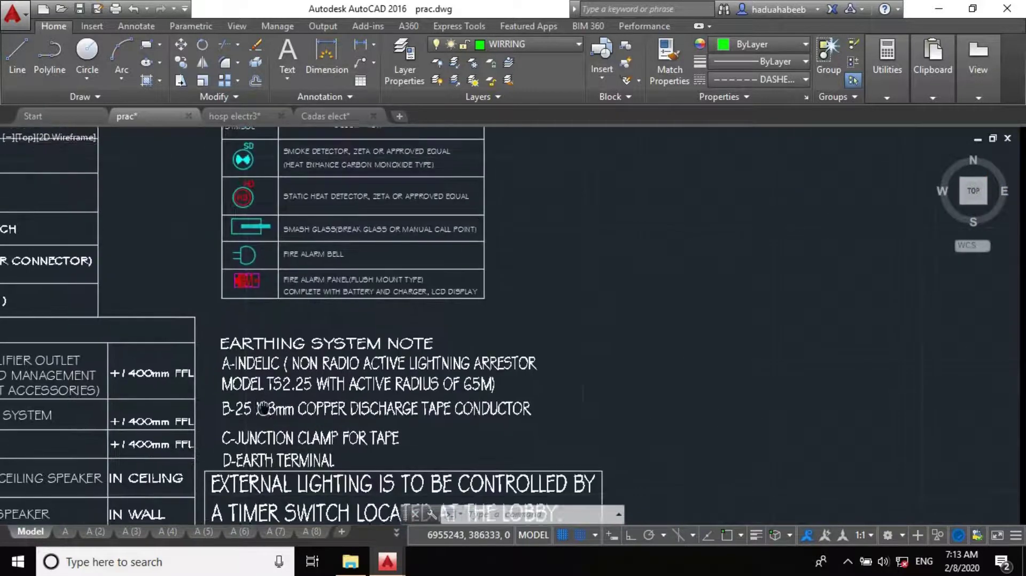
middle_drag(250, 219, 249, 272)
scroll(257, 283, up, 8)
scroll(183, 353, down, 2)
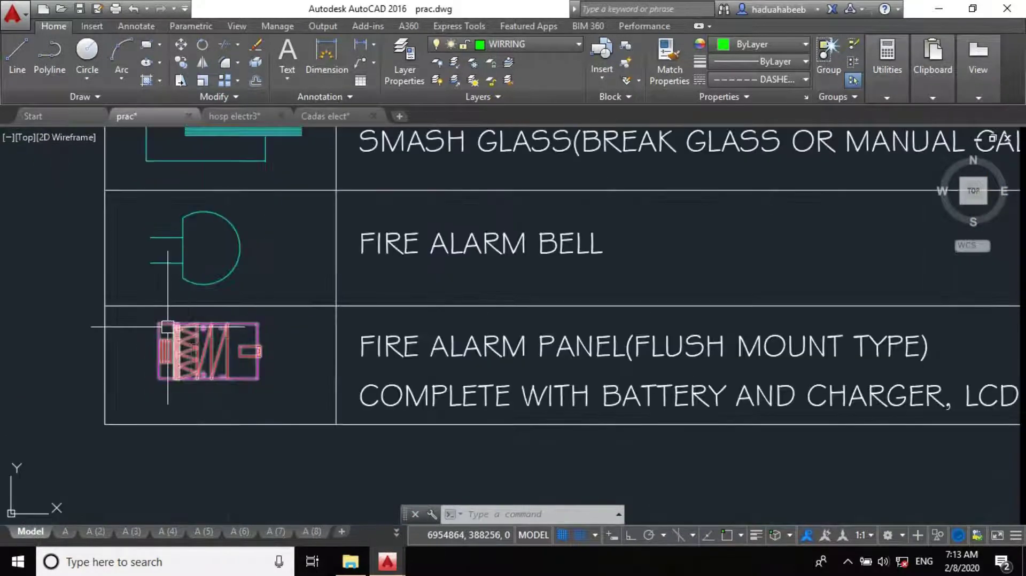
scroll(210, 351, down, 4)
scroll(235, 354, up, 4)
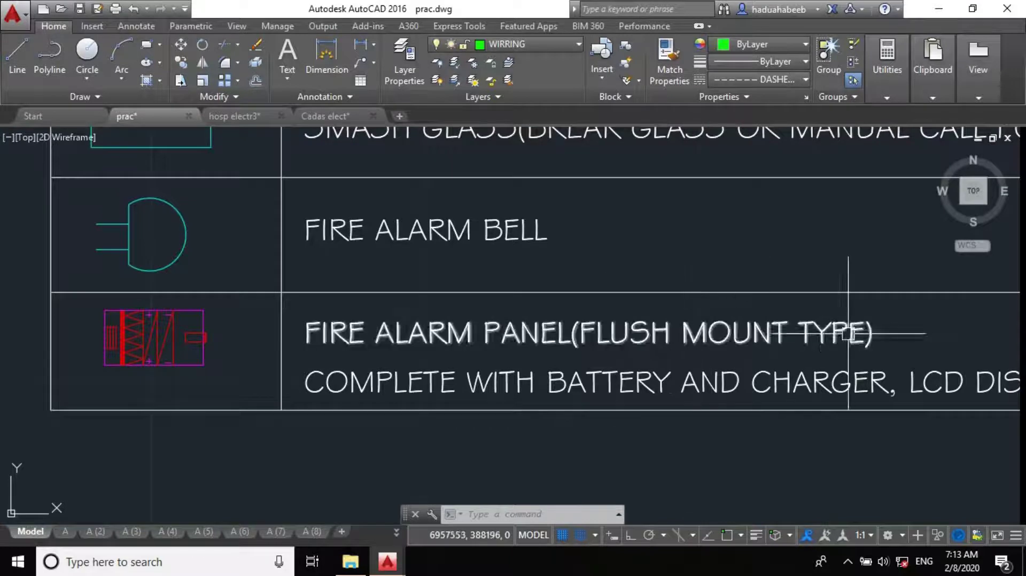
mouse_move(852, 390)
middle_down()
mouse_move(816, 344)
mouse_move(704, 320)
middle_up()
scroll(417, 285, down, 2)
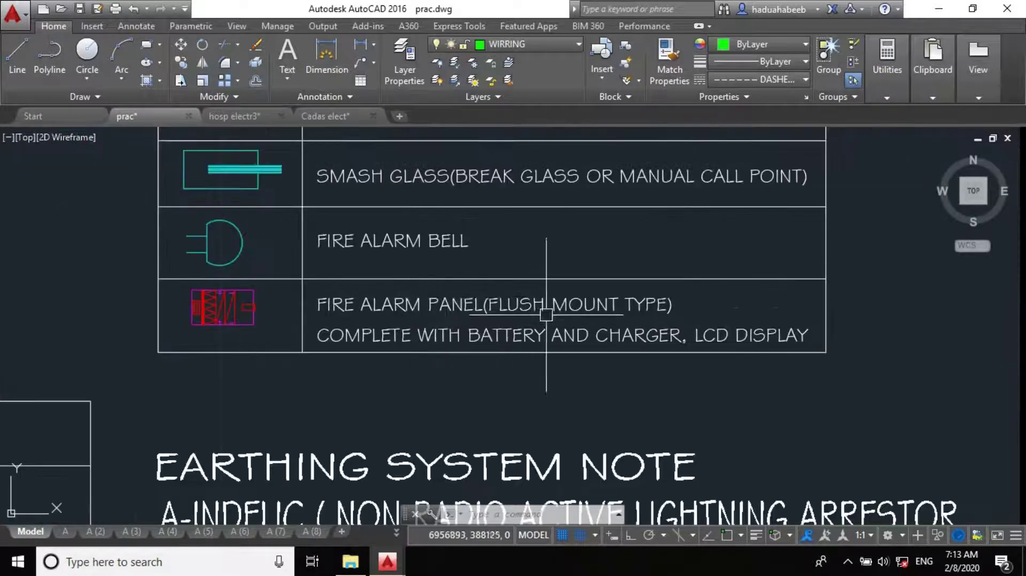
scroll(547, 315, up, 2)
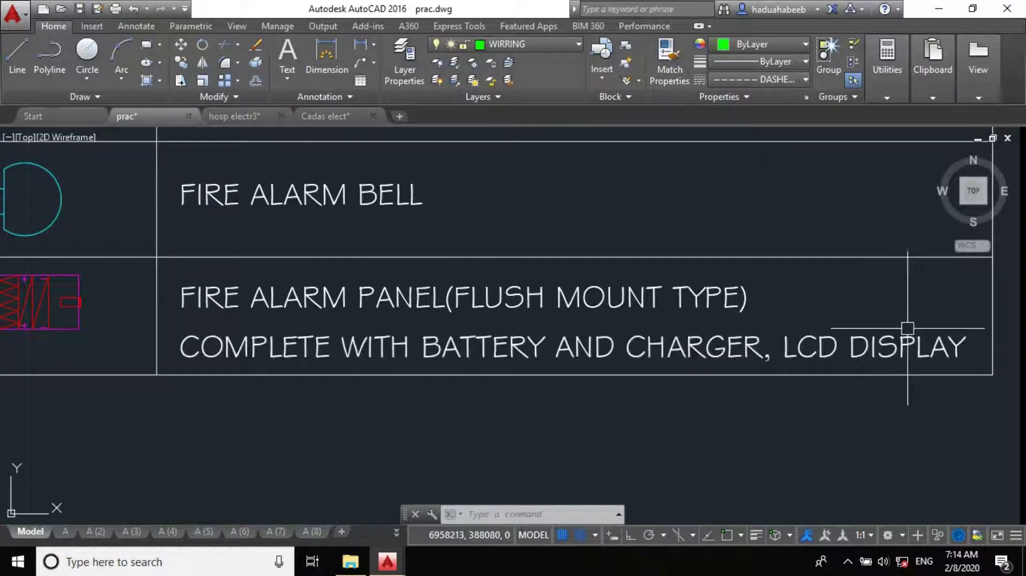
scroll(908, 340, down, 2)
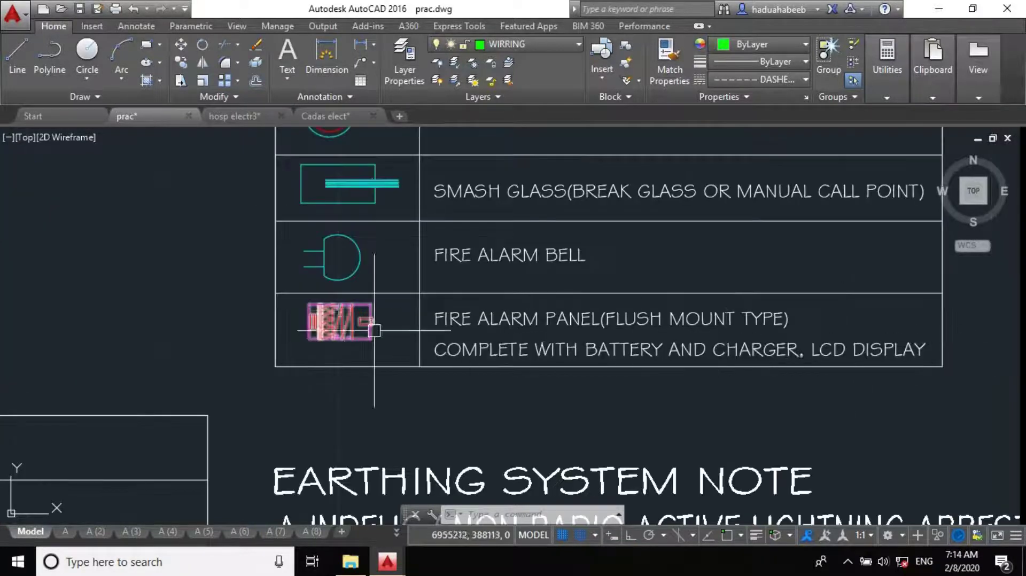
scroll(328, 300, up, 2)
click(330, 338)
Copy the fire alarm panel symbol onto the lobby stair wall just above the UP marking
text(c)
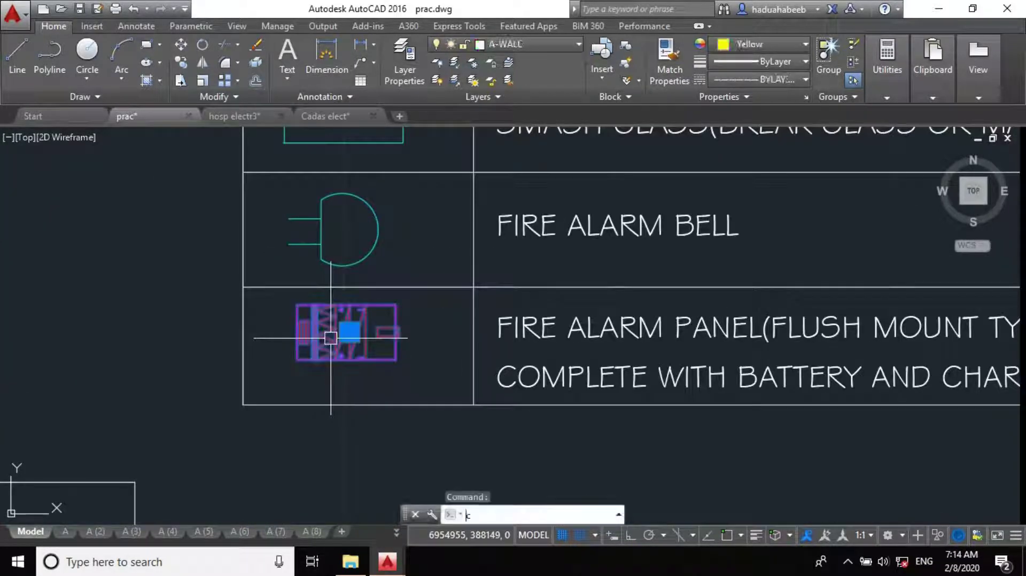
text(p)
key(Return)
click(331, 337)
scroll(331, 337, down, 4)
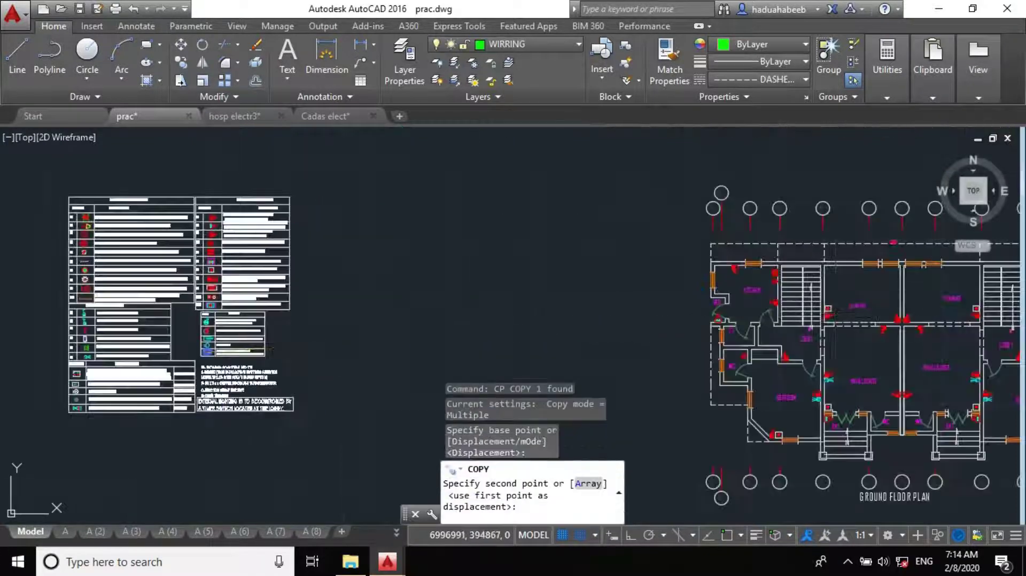
scroll(847, 302, up, 4)
scroll(287, 187, down, 4)
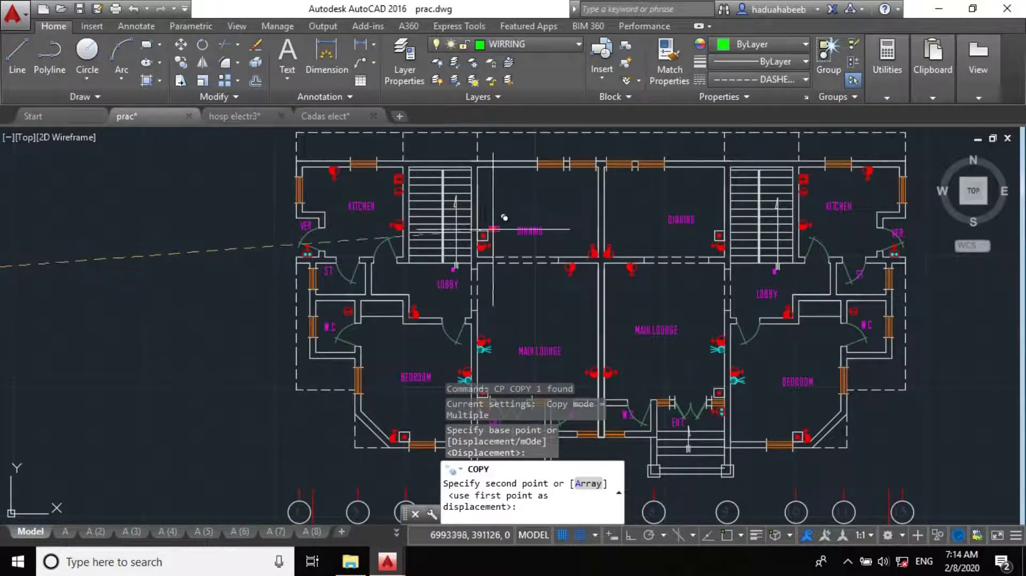
scroll(460, 291, up, 2)
scroll(268, 241, down, 2)
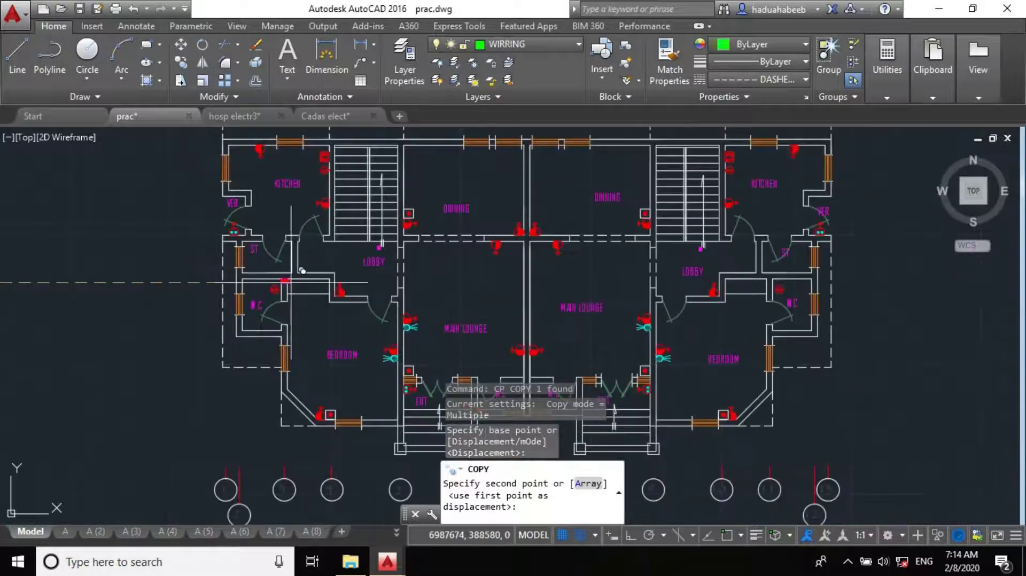
scroll(368, 288, up, 3)
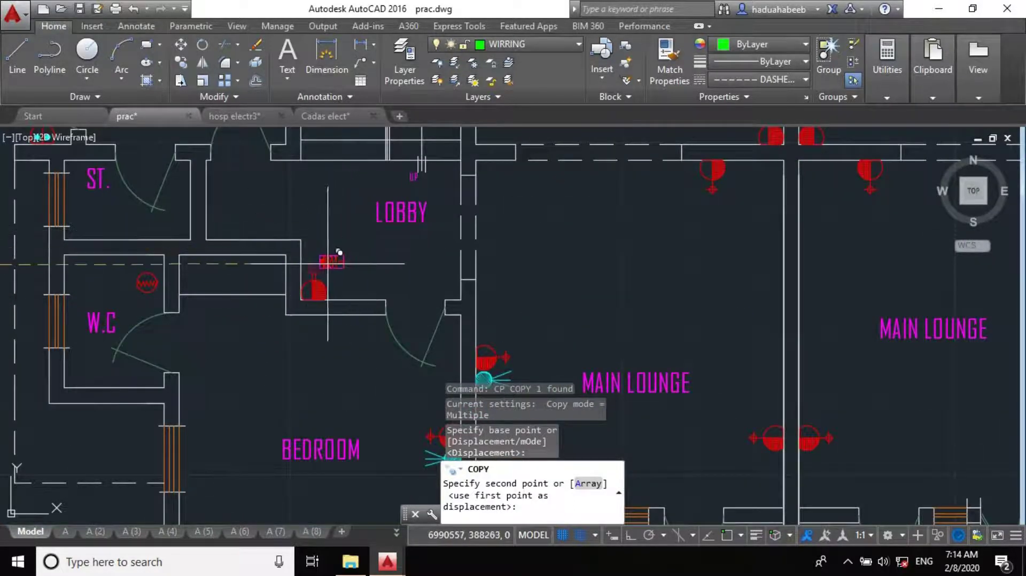
scroll(328, 270, up, 3)
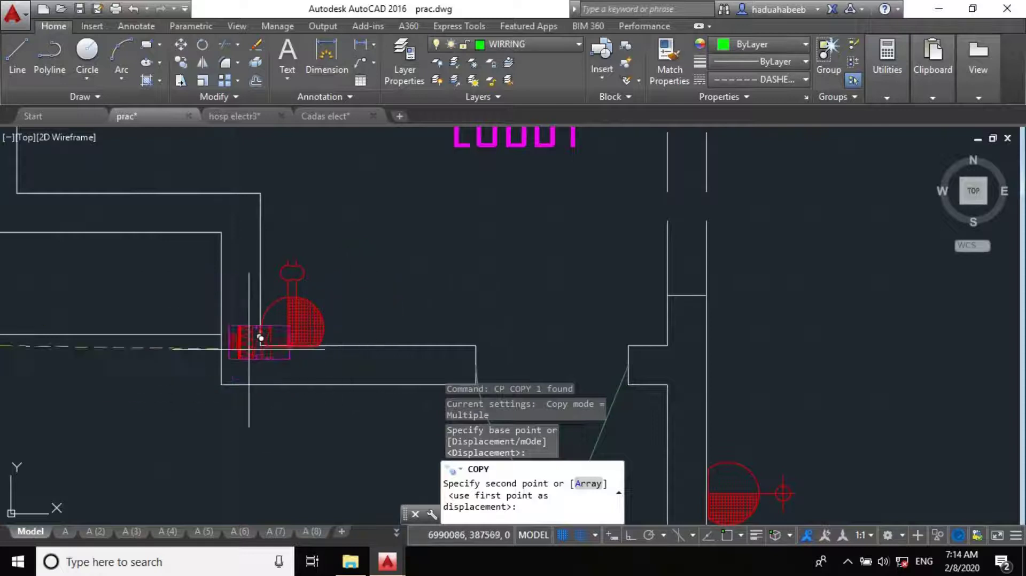
scroll(267, 342, down, 2)
scroll(319, 319, down, 4)
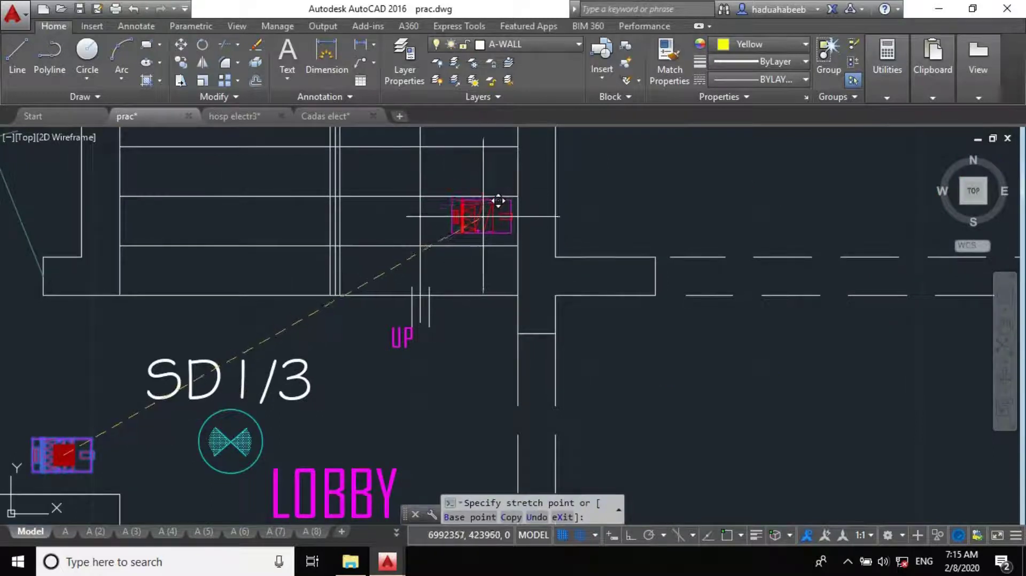
Rotate the copied panel block 90° upright against the stair wall with Ortho on
key(Escape)
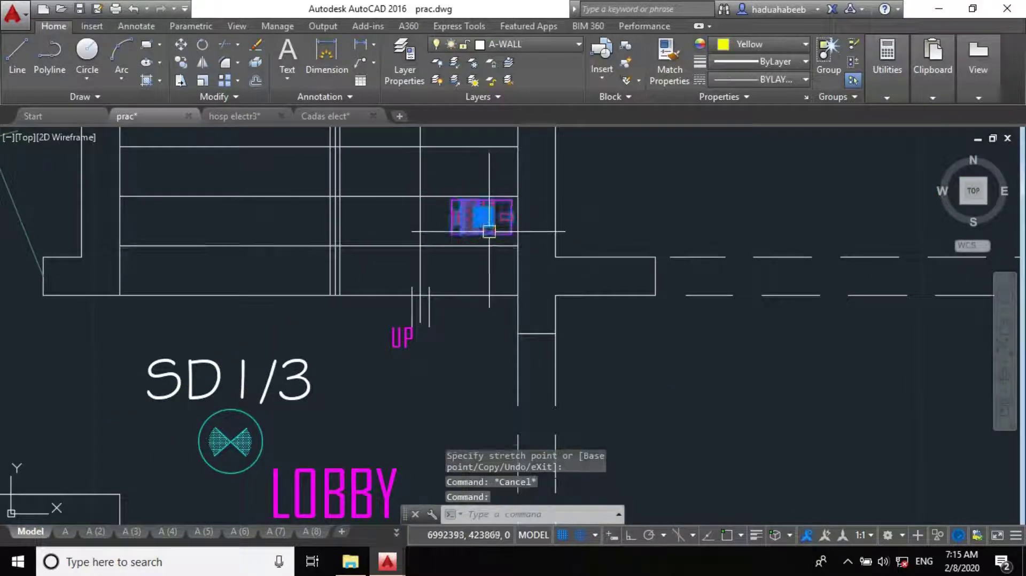
text(ro)
key(Return)
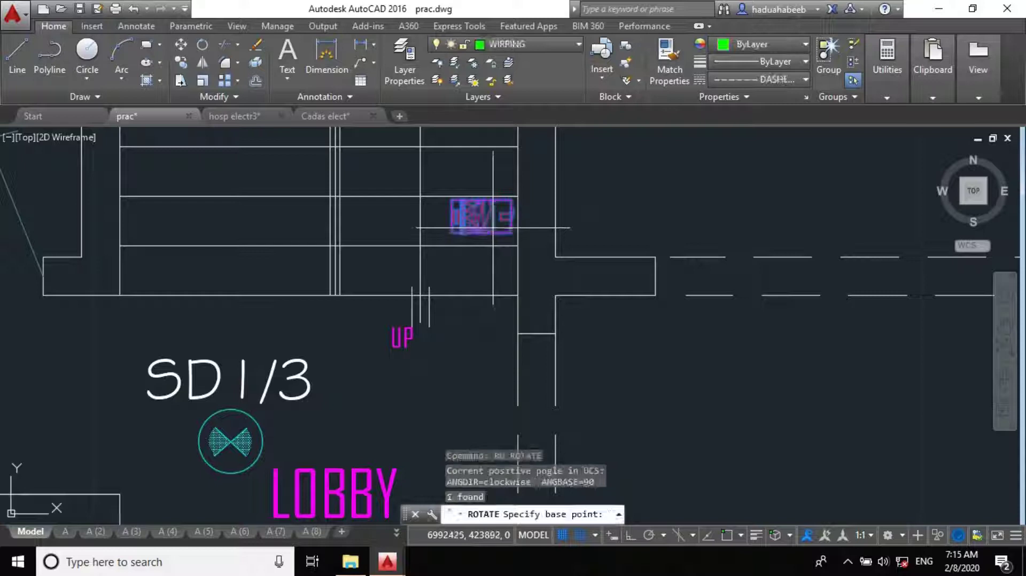
click(512, 234)
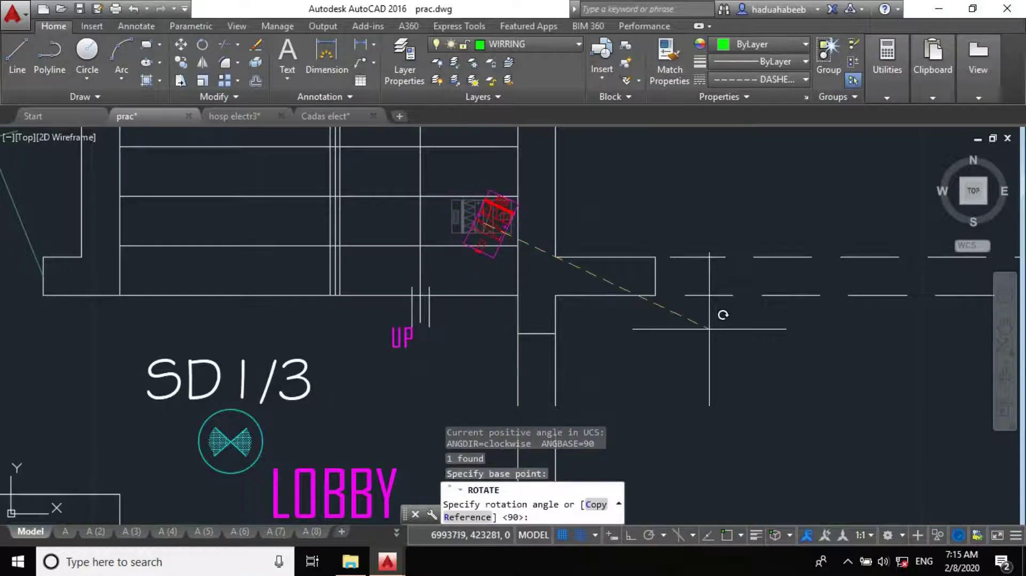
key(F8)
click(690, 234)
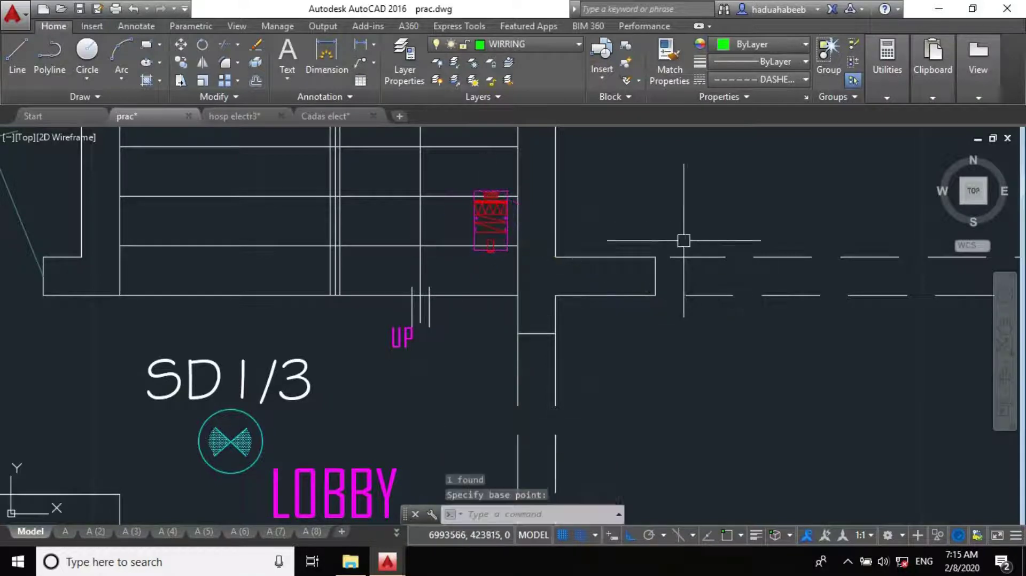
click(505, 227)
scroll(508, 219, up, 4)
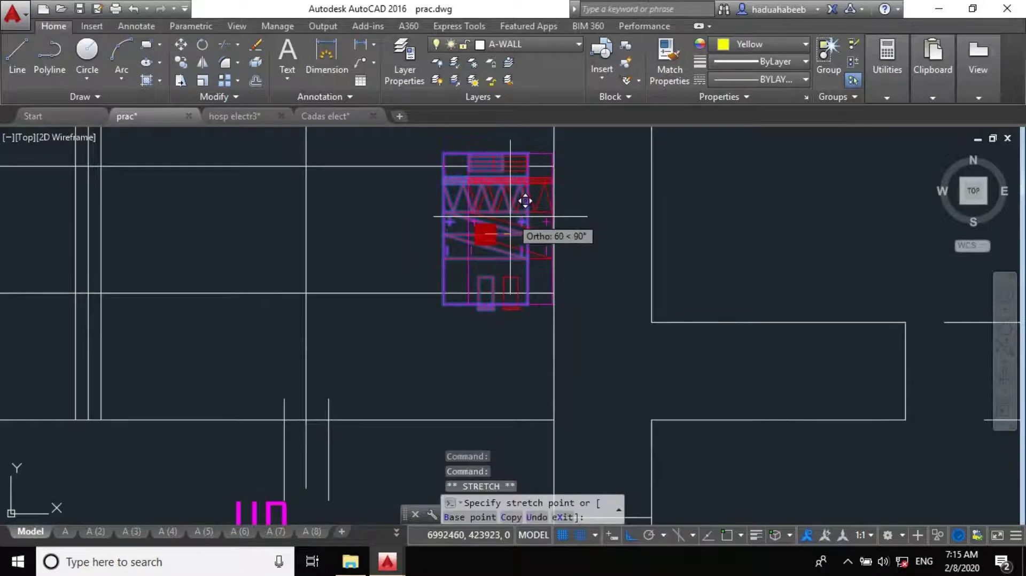
click(510, 234)
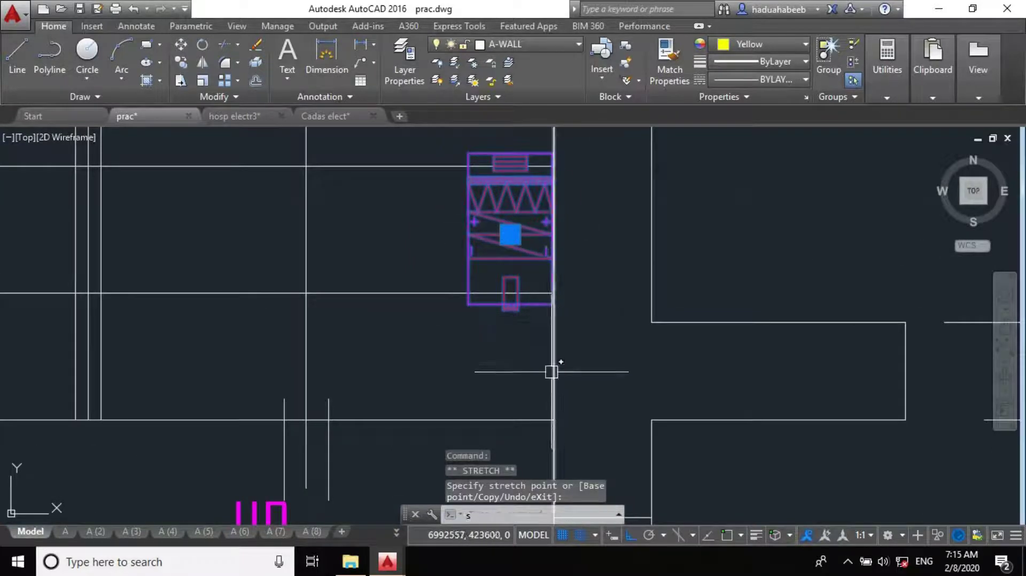
Scale the panel block by a factor of 2 from its right edge
text(sc)
key(Return)
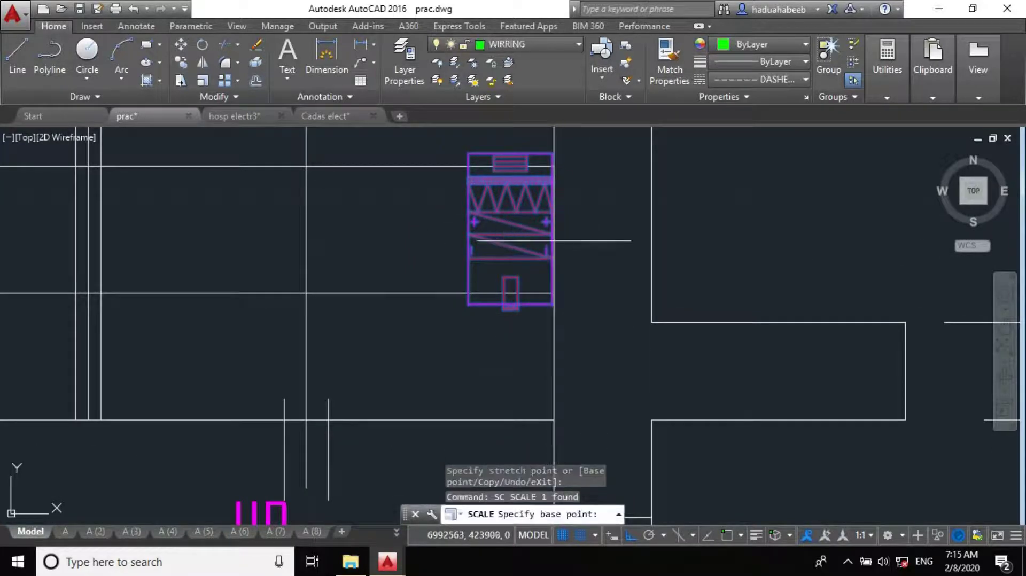
click(555, 240)
text(2)
key(Return)
click(555, 240)
text(2)
key(Return)
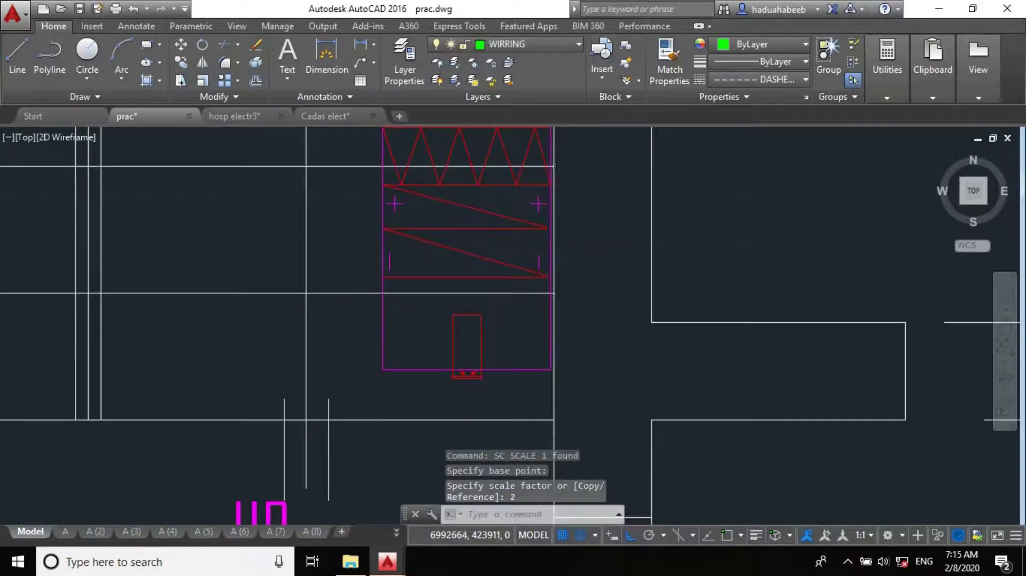
scroll(558, 235, down, 8)
scroll(613, 216, up, 3)
scroll(485, 308, up, 4)
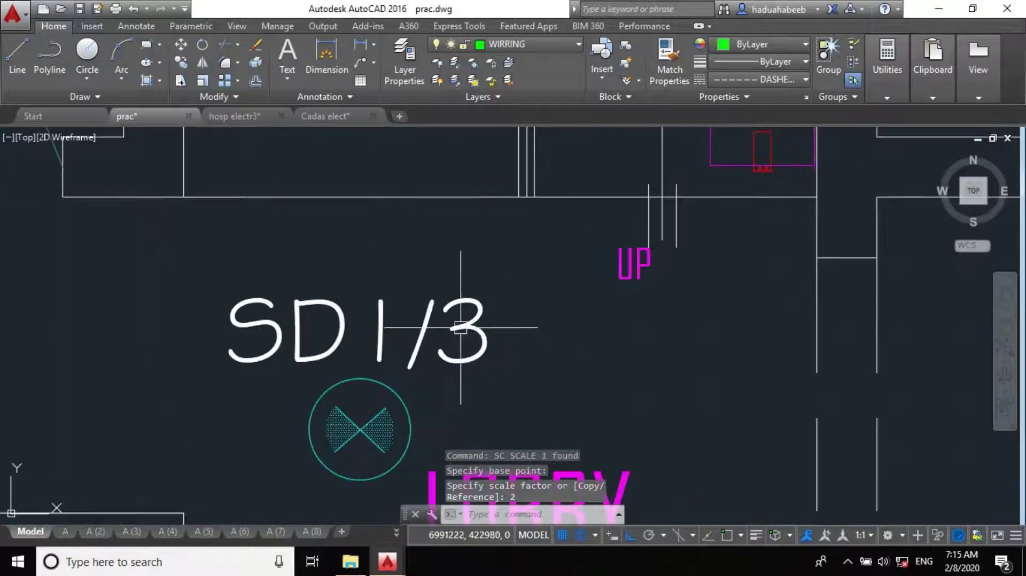
click(226, 360)
Copy the SD1/3 label to a spot beside the new panel block
text(co)
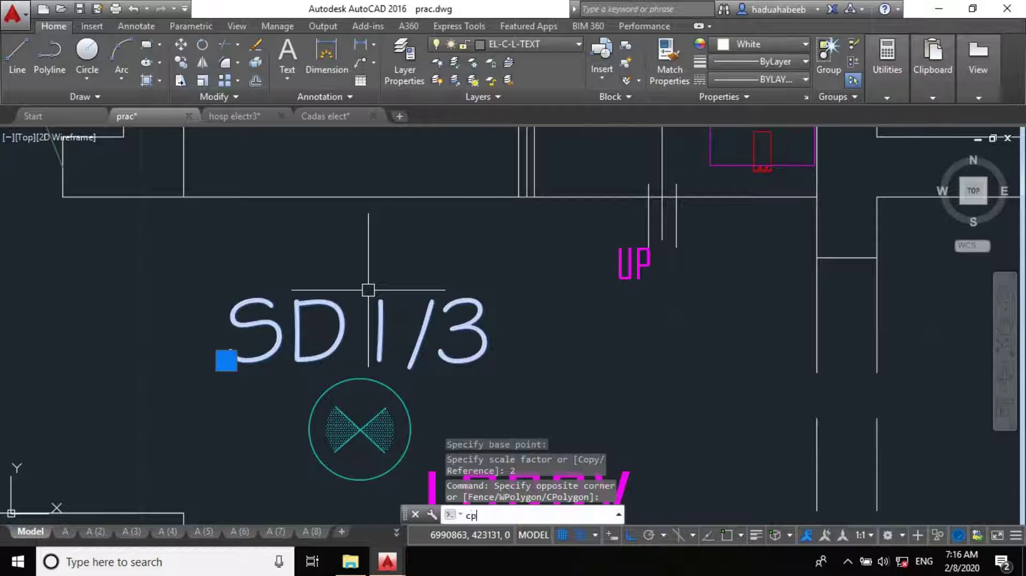
key(Return)
click(366, 324)
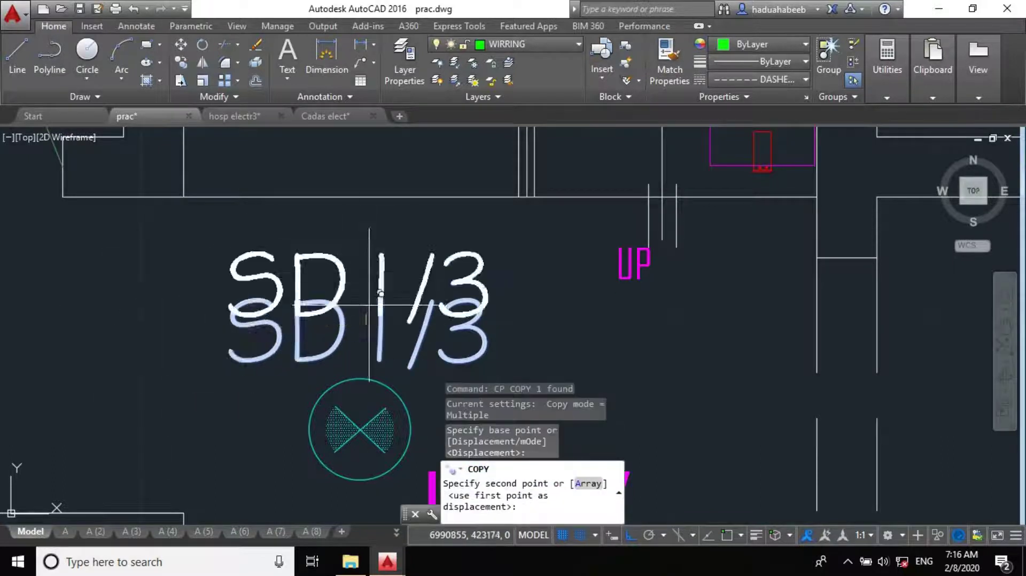
scroll(454, 257, down, 4)
scroll(457, 230, up, 2)
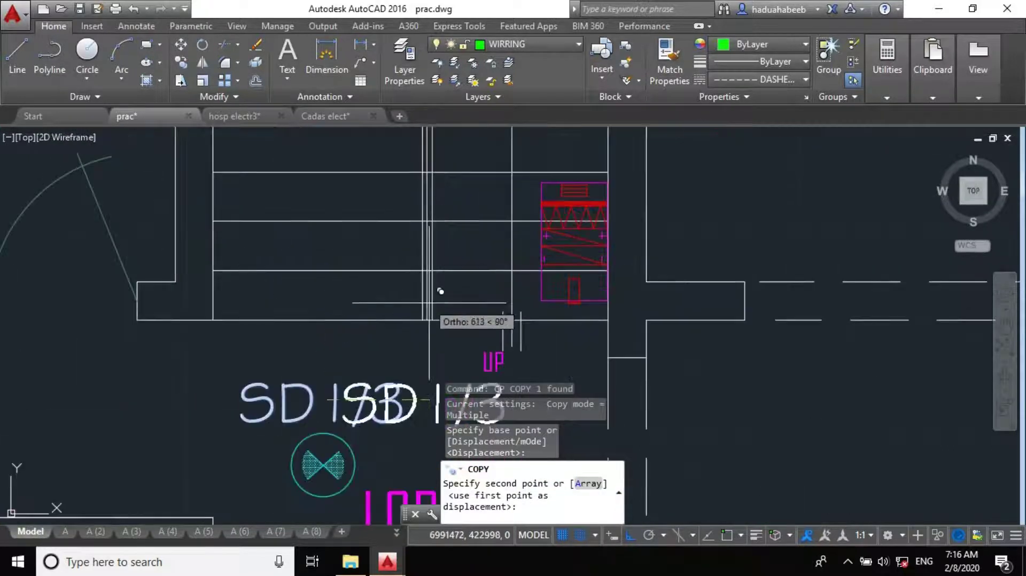
key(F8)
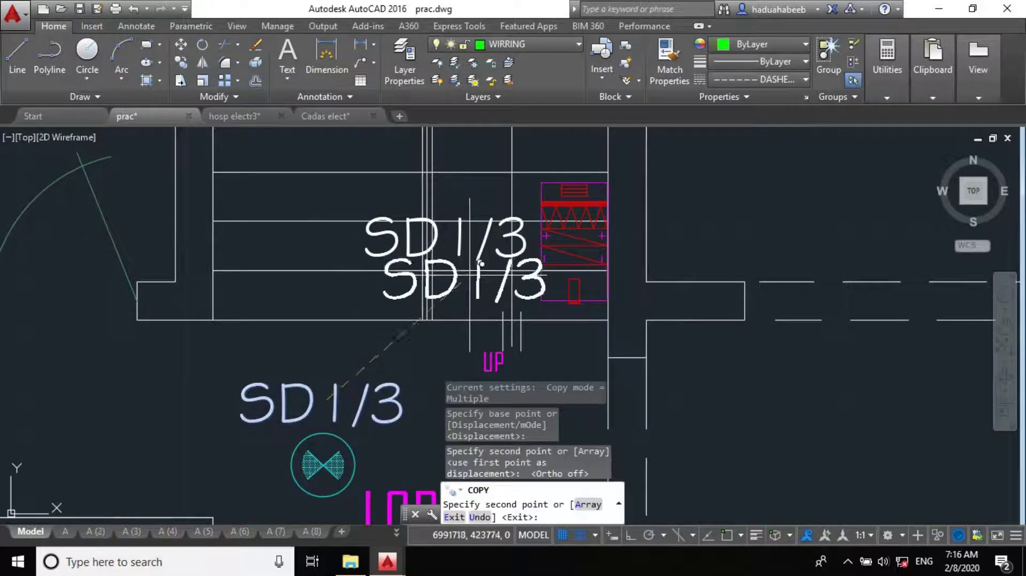
key(Escape)
Change the copied label's text to FACP and move it closer to the panel
click(459, 236)
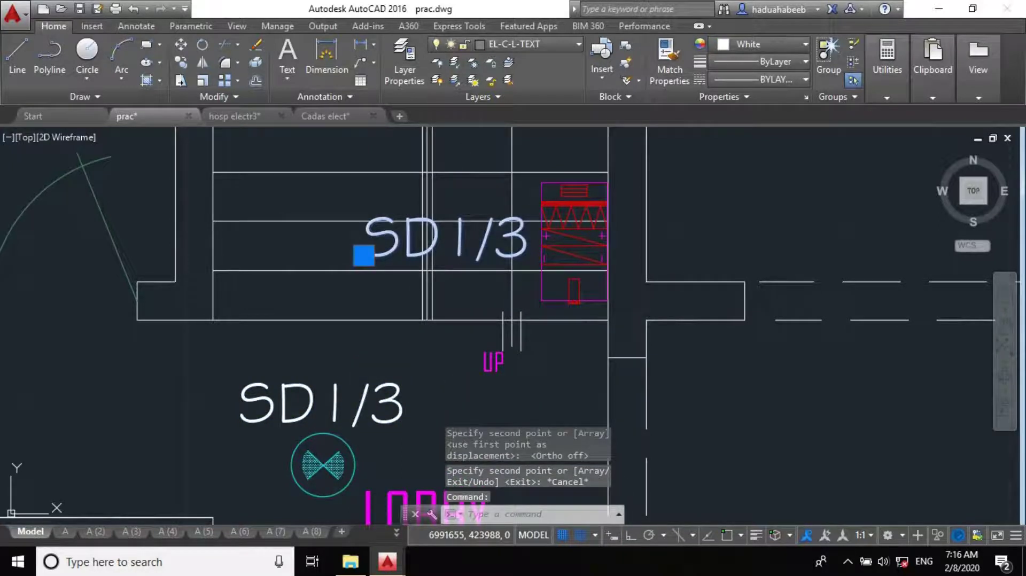
double_click(459, 236)
key(BackSpace)
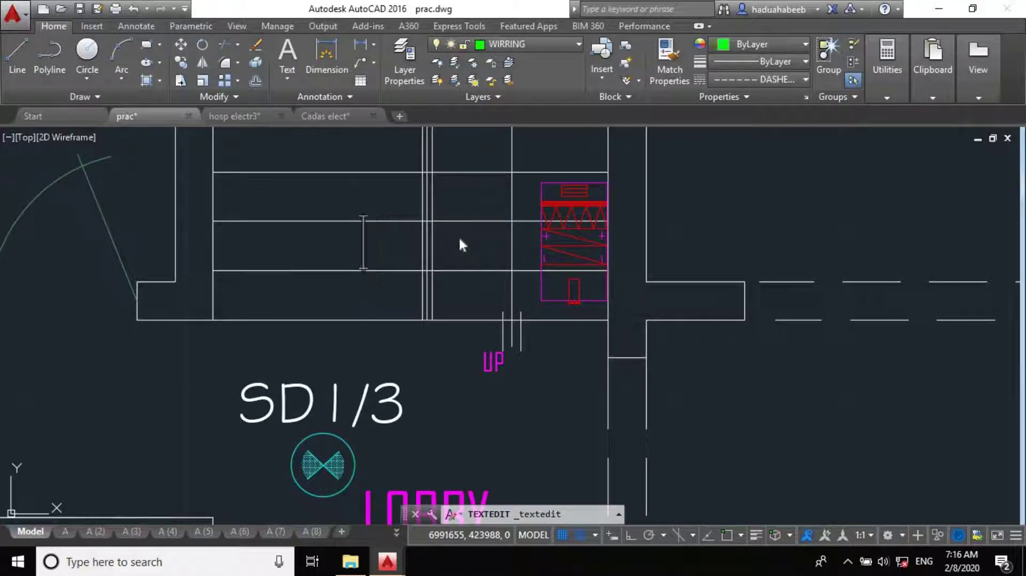
text(FACP)
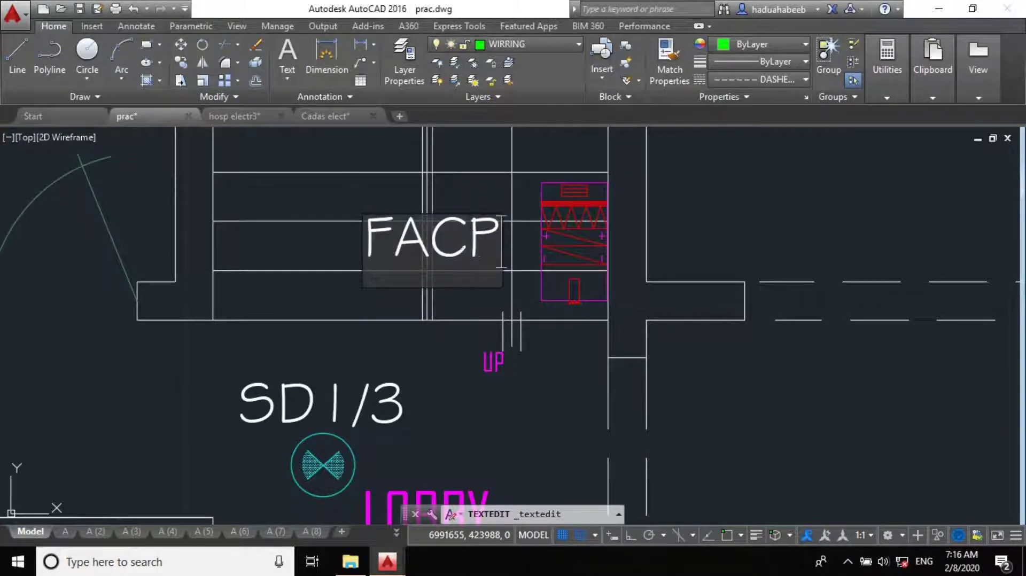
scroll(460, 242, up, 3)
click(467, 191)
click(440, 269)
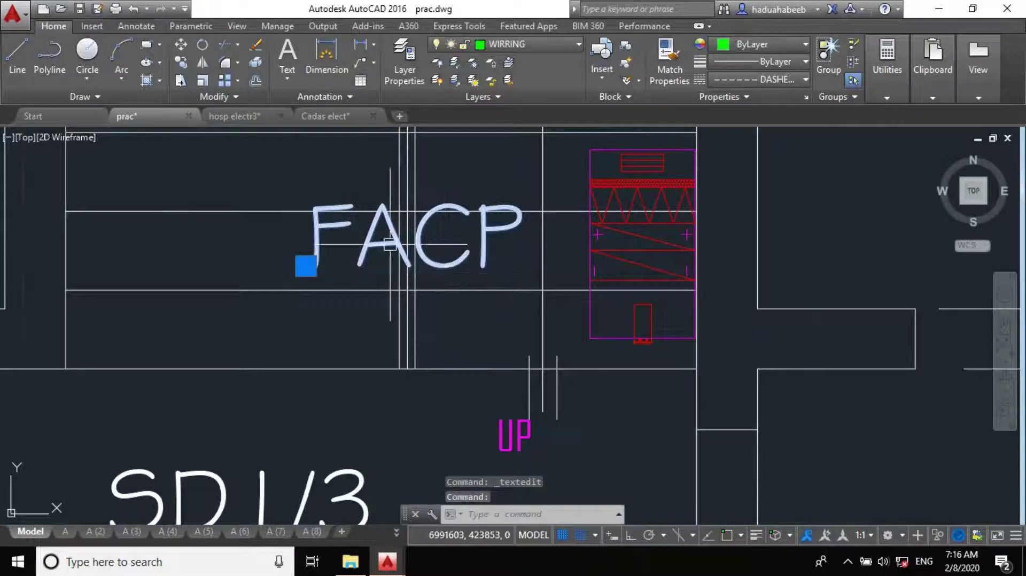
click(306, 266)
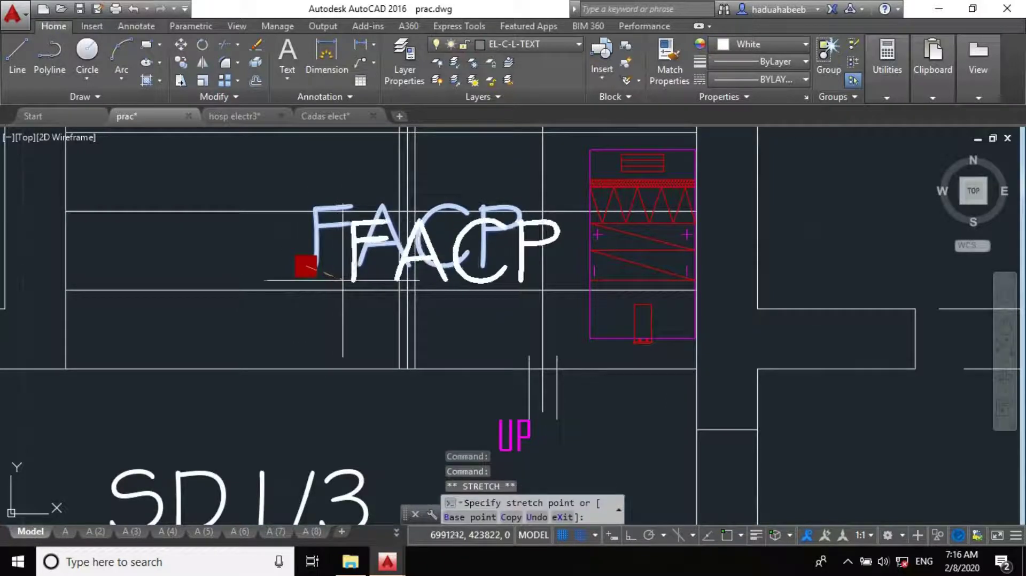
click(346, 280)
Zoom out to check both floor plans, then switch to the hosp electr3 drawing
key(Escape)
scroll(367, 301, down, 5)
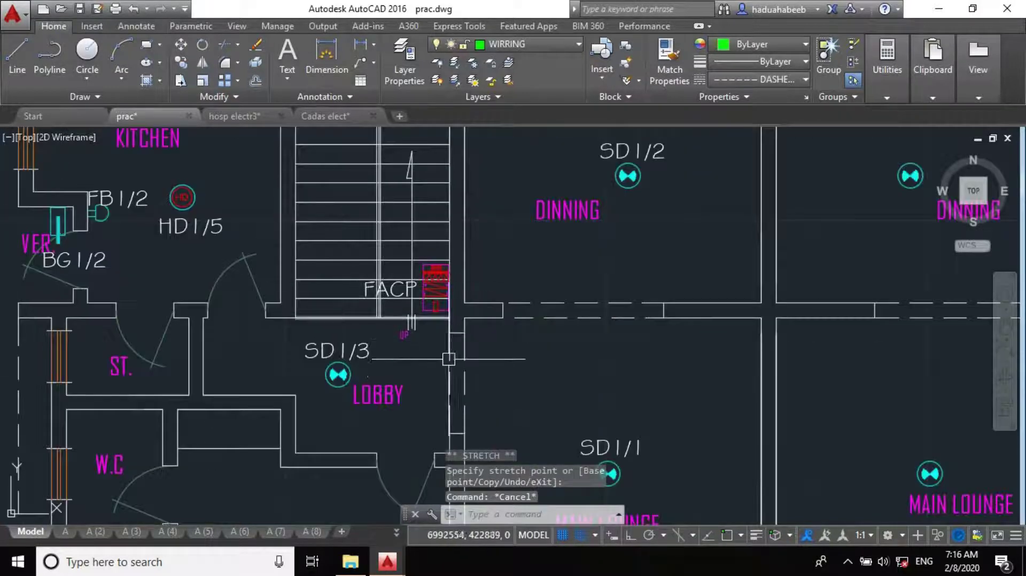
scroll(397, 294, up, 4)
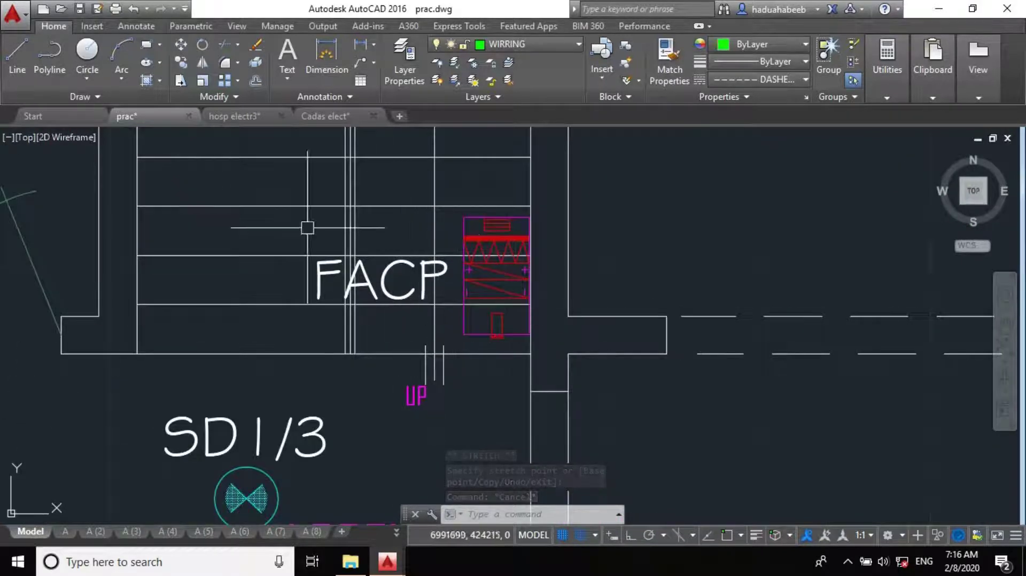
scroll(427, 342, down, 6)
scroll(441, 288, down, 3)
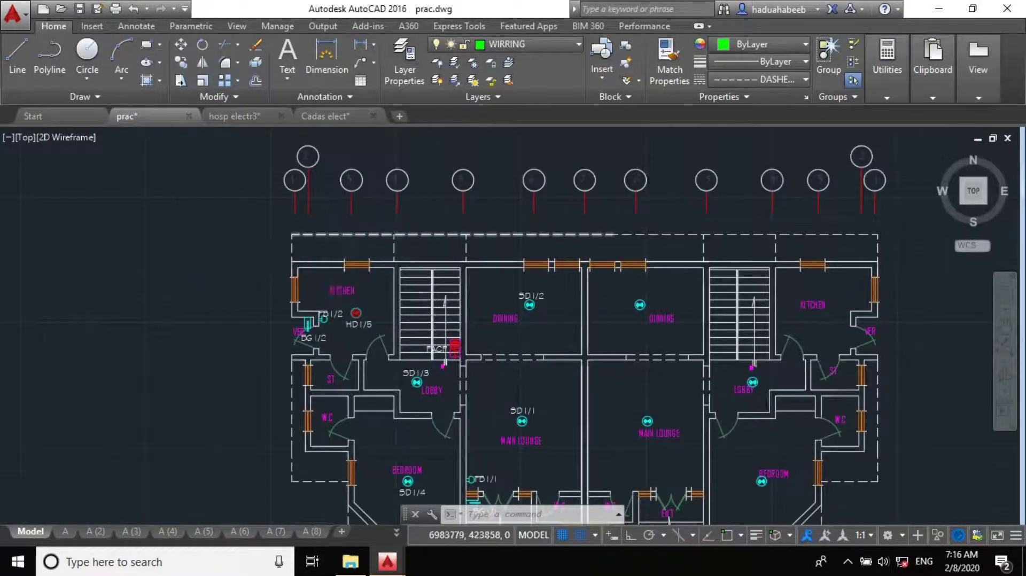
scroll(435, 339, down, 4)
click(226, 117)
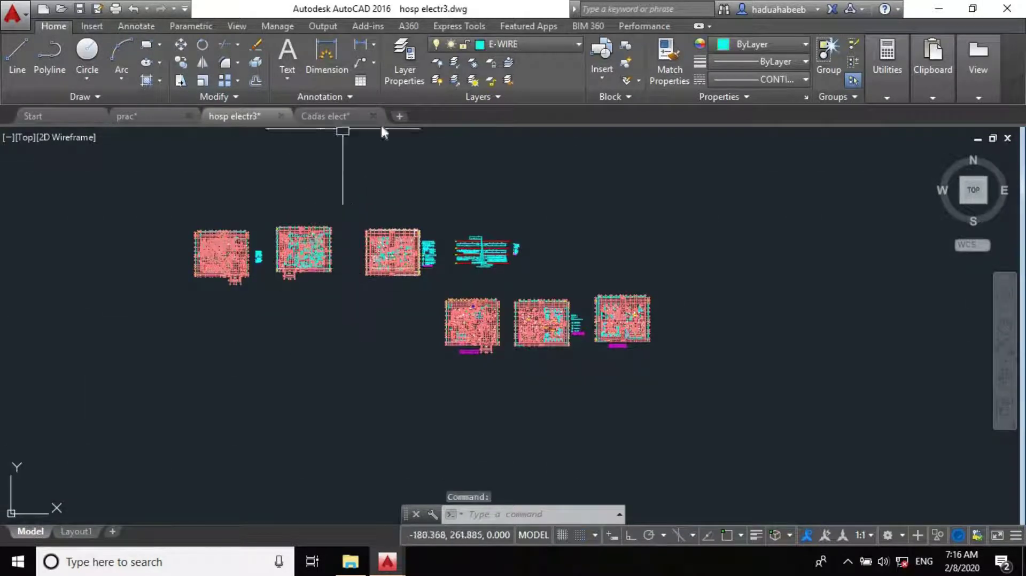
Switch to Cadas elect and pan and zoom around its 2-zone fire alarm panel schematic
click(320, 117)
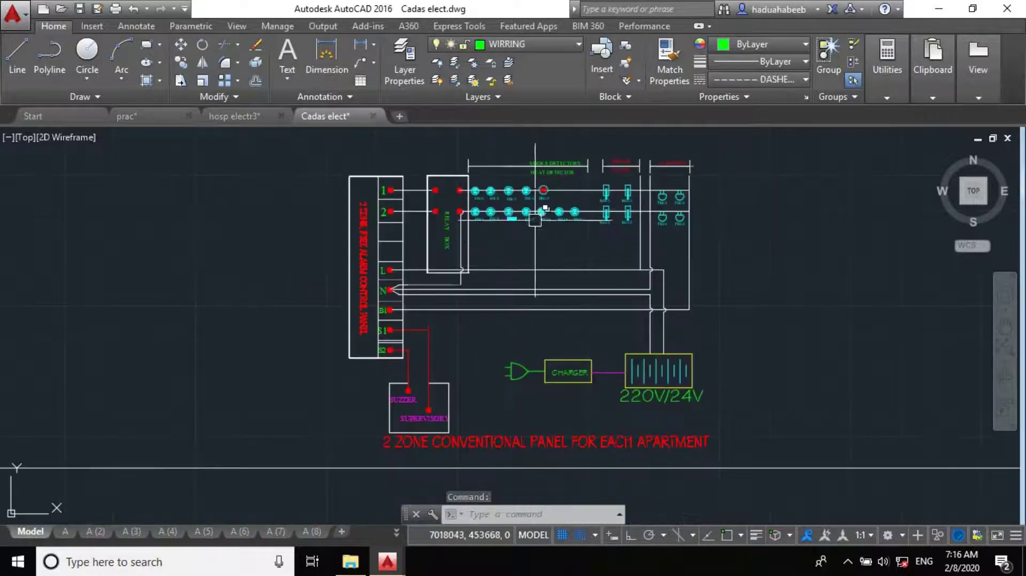
mouse_move(535, 218)
middle_down()
mouse_move(527, 271)
mouse_move(414, 278)
middle_up()
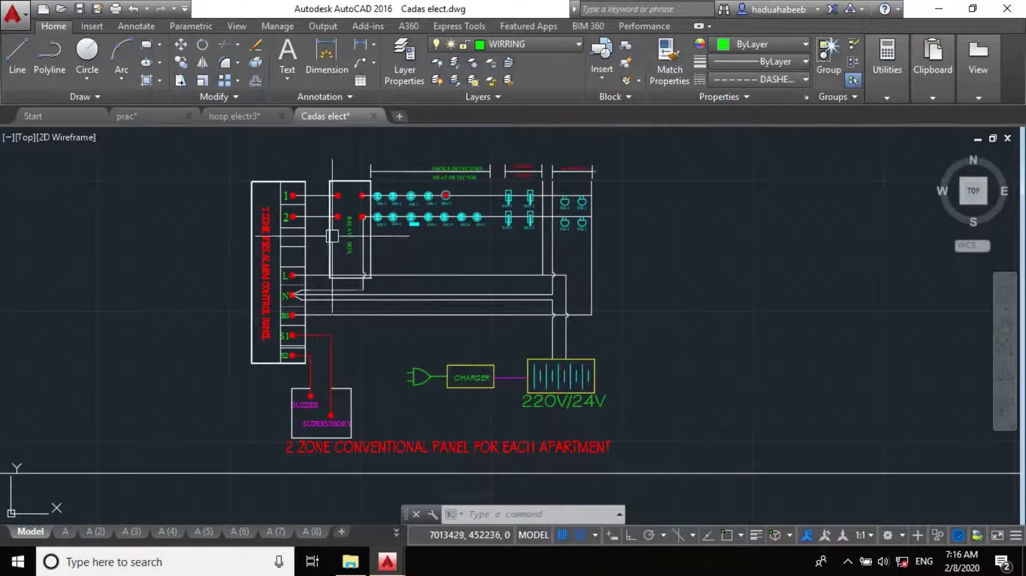
scroll(375, 182, up, 2)
scroll(191, 237, up, 2)
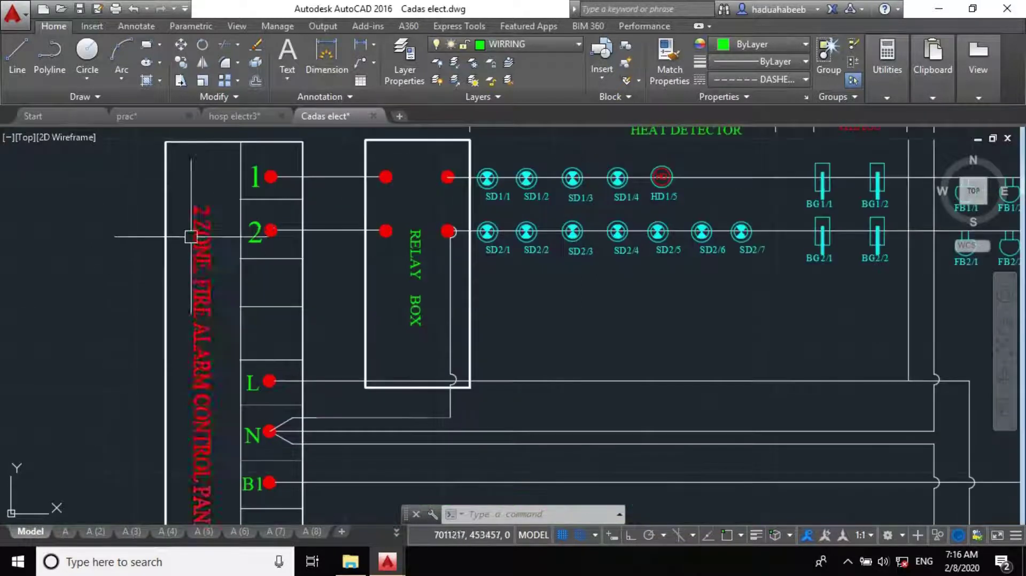
scroll(191, 237, down, 3)
scroll(339, 284, down, 2)
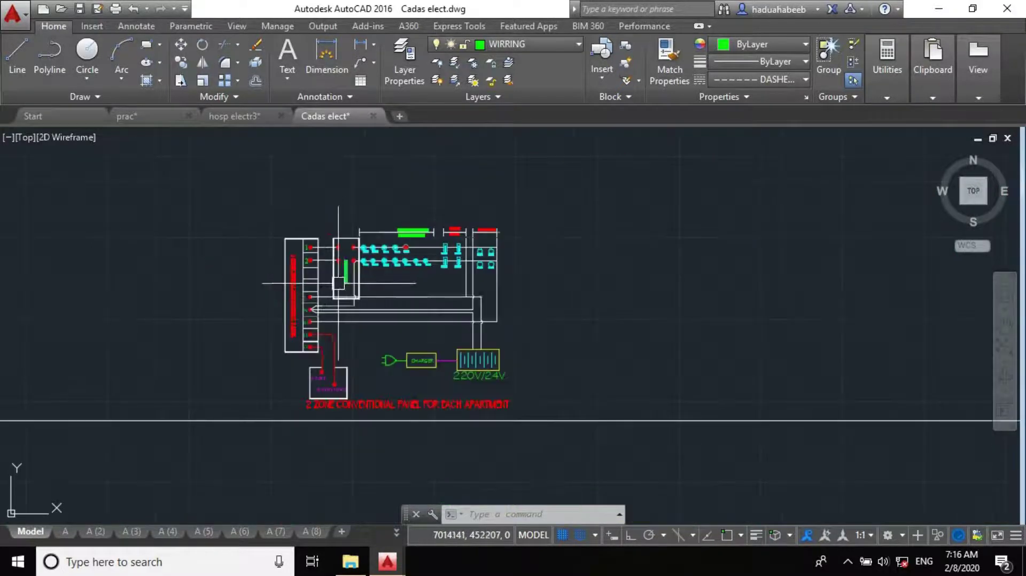
scroll(338, 283, up, 5)
scroll(333, 289, down, 4)
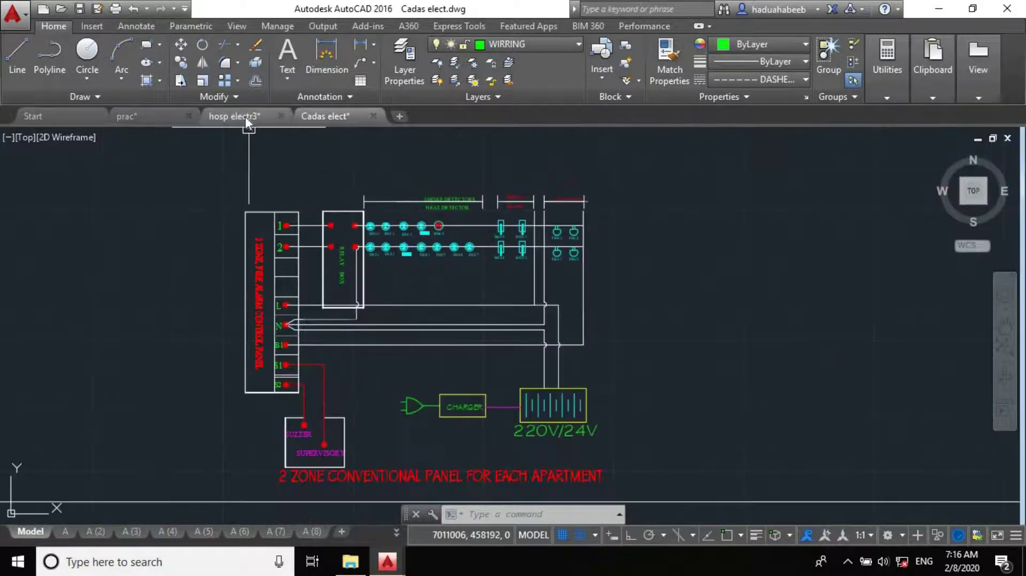
click(245, 116)
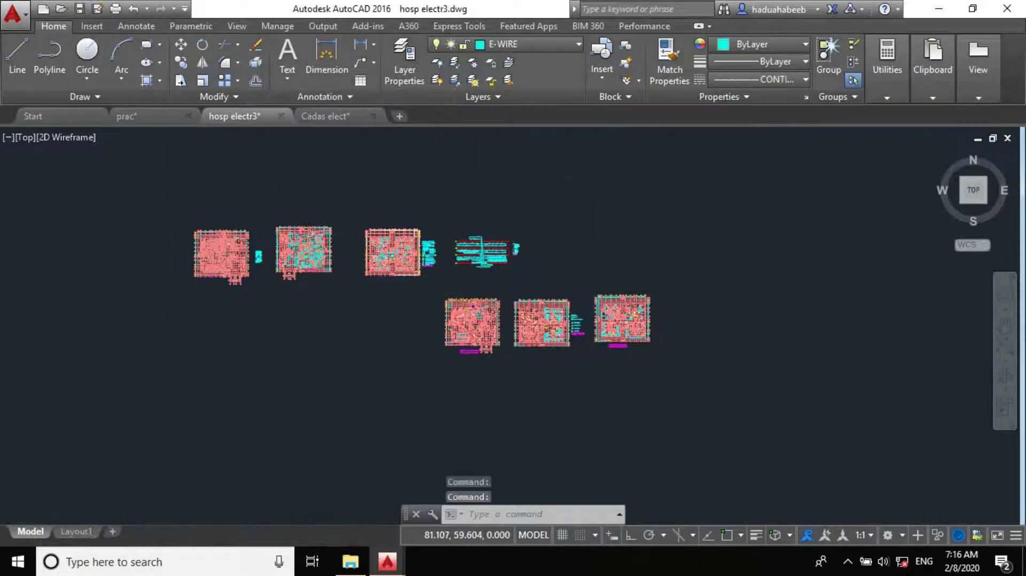
Zoom onto the hosp electr3 riser diagram and pan to inspect Loop 2 and the control panel
scroll(481, 265, up, 7)
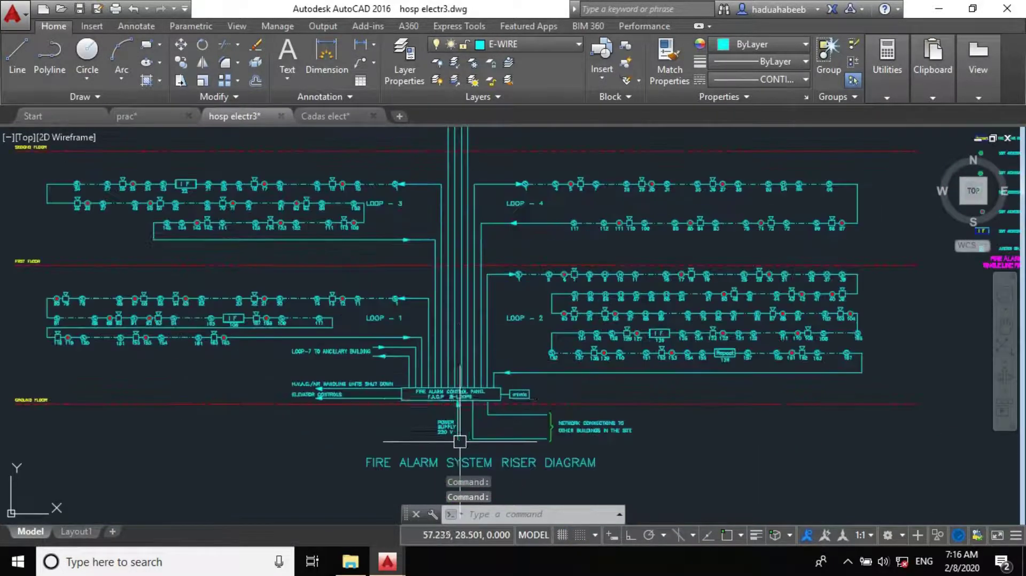
scroll(461, 360, up, 4)
scroll(460, 320, up, 2)
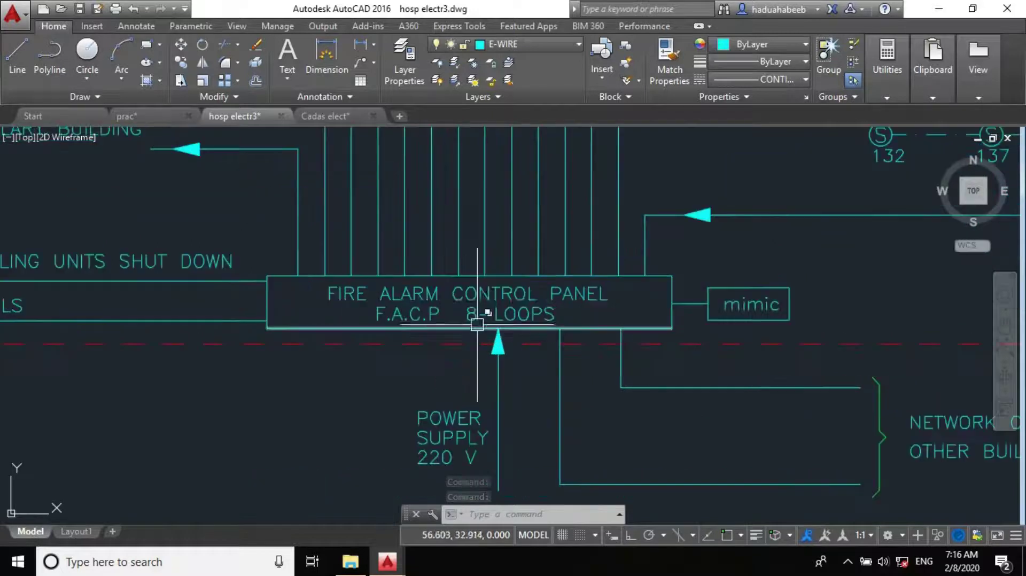
scroll(466, 296, down, 4)
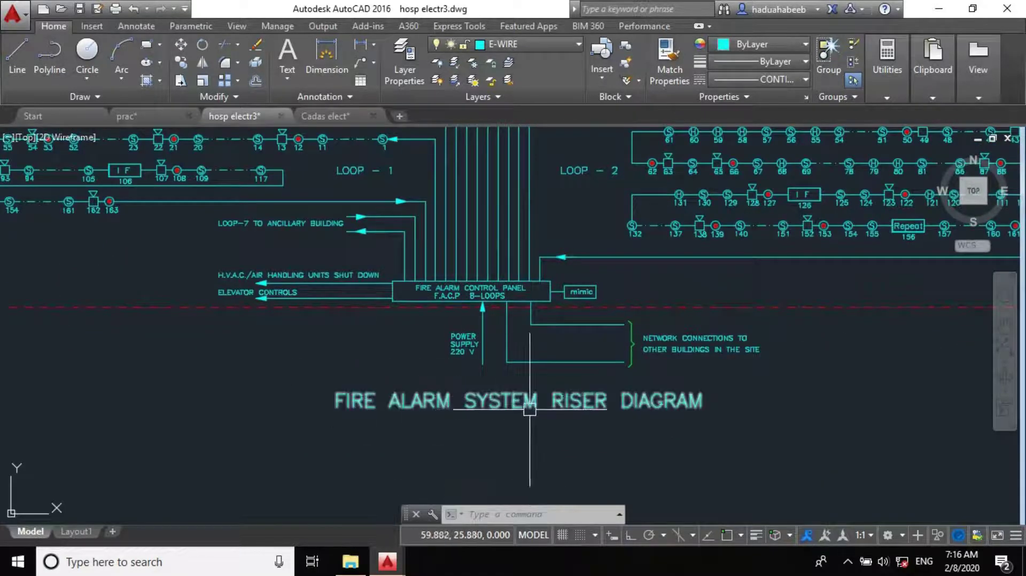
middle_drag(531, 330, 278, 394)
key(Escape)
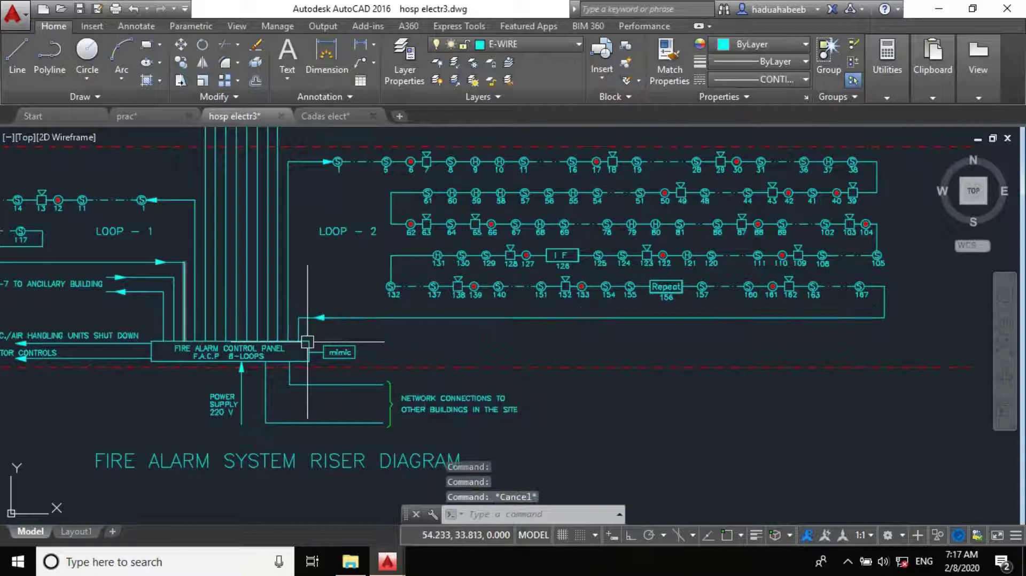
click(460, 317)
scroll(375, 257, up, 3)
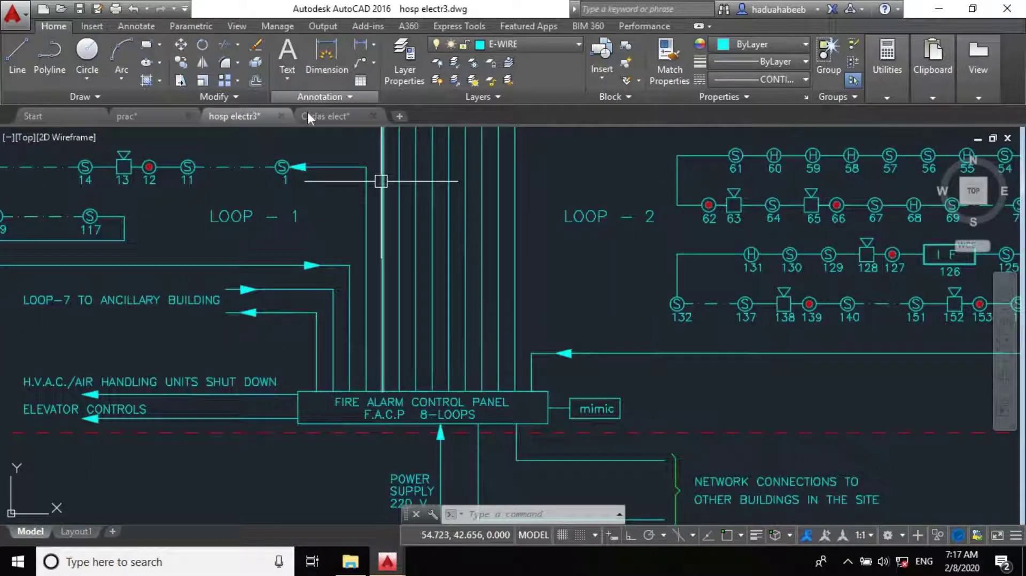
click(315, 115)
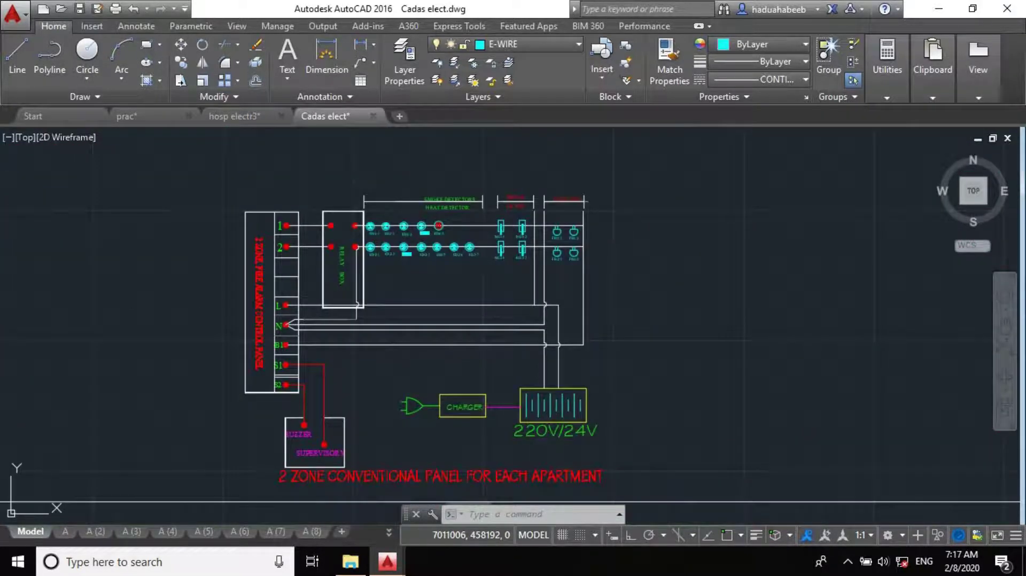
Zoom around the Cadas elect schematic to read the zone 1 and 2 SD, BG and FB labels
scroll(252, 275, up, 2)
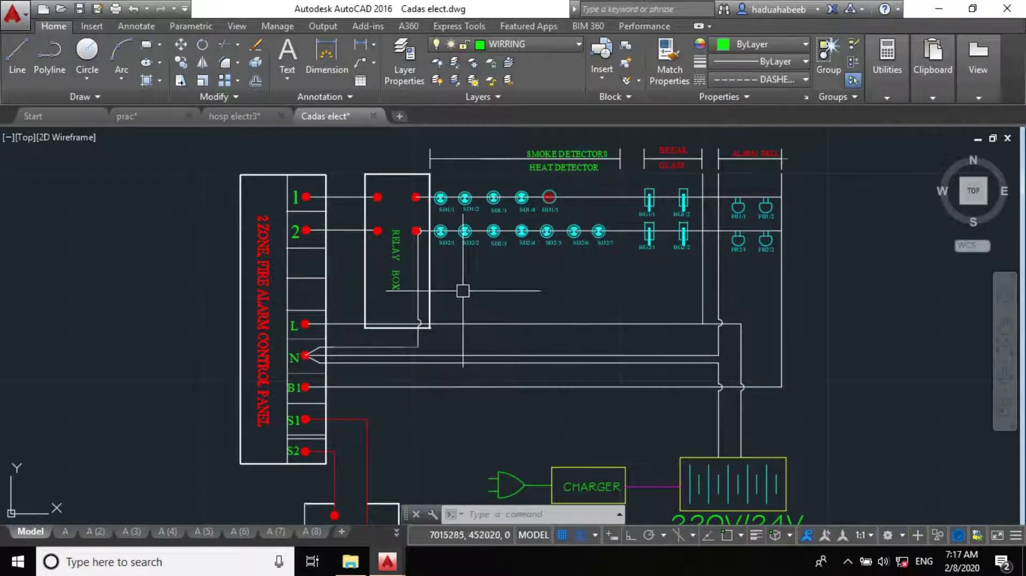
scroll(267, 210, down, 2)
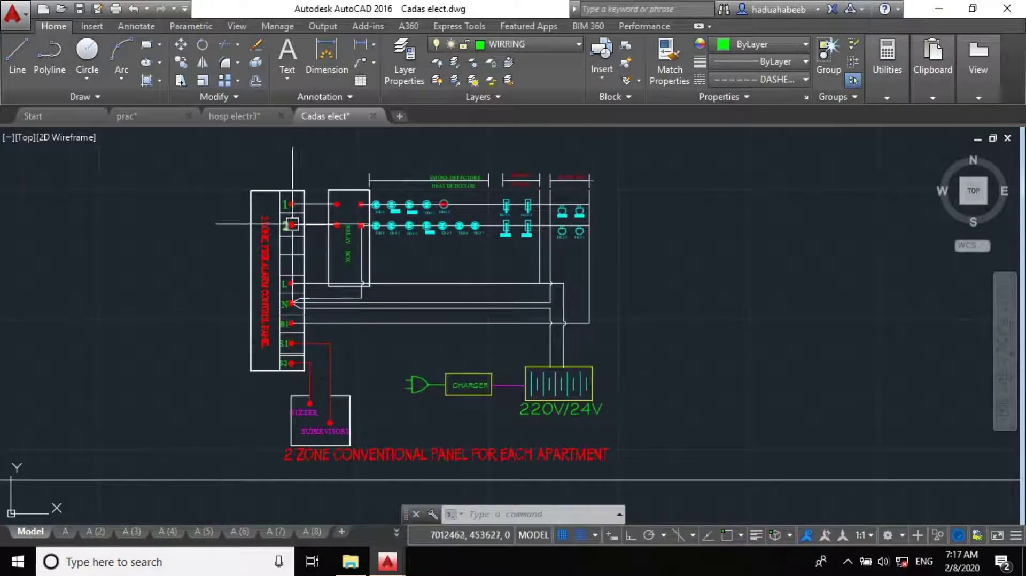
scroll(291, 211, up, 4)
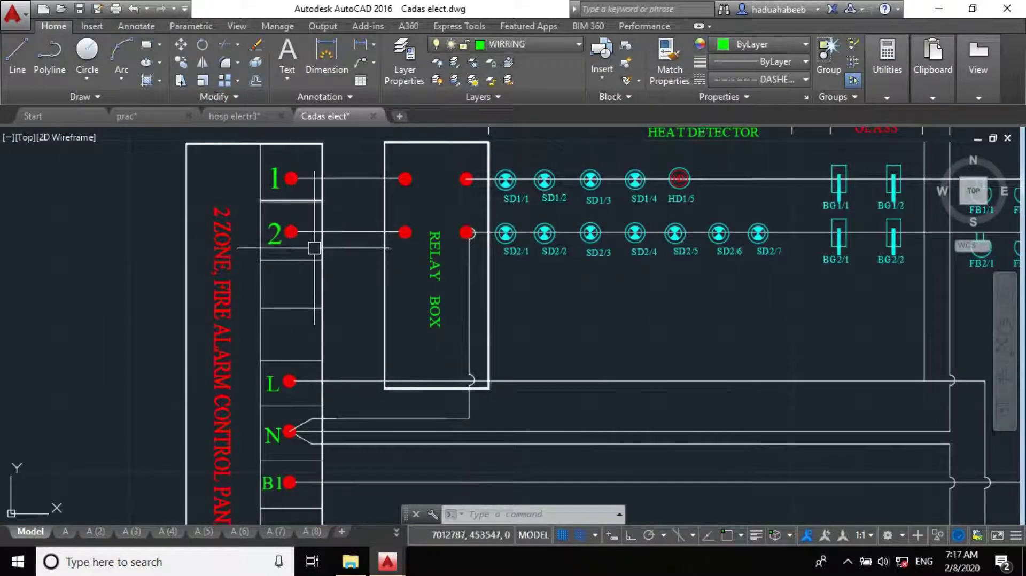
scroll(306, 242, down, 2)
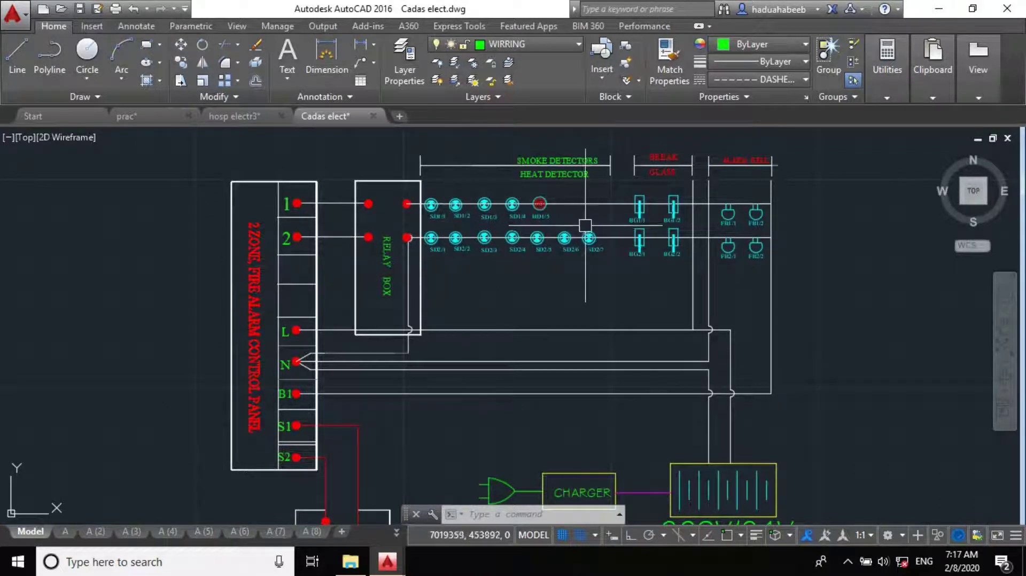
scroll(544, 184, up, 2)
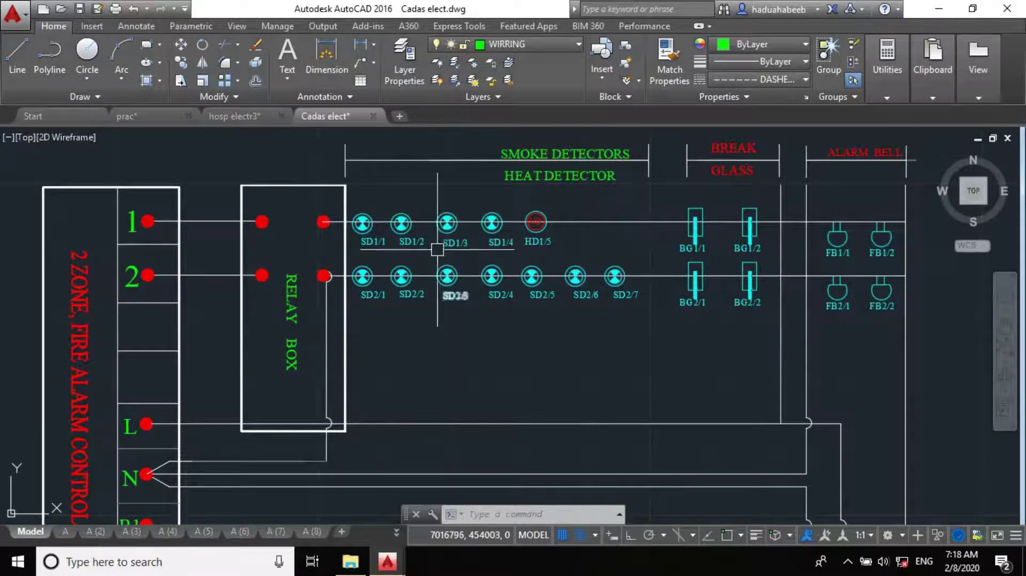
scroll(438, 249, down, 2)
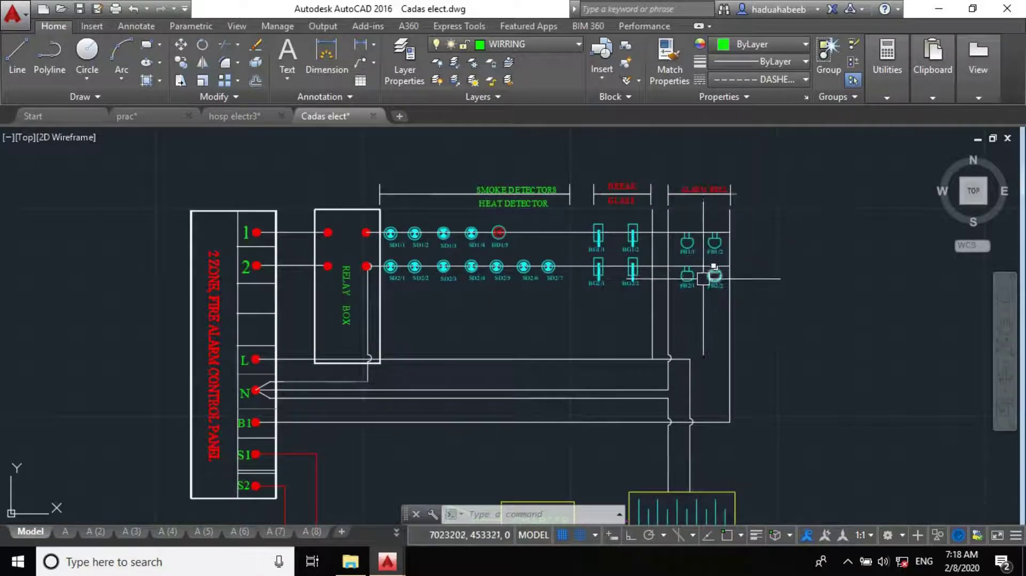
scroll(714, 266, up, 2)
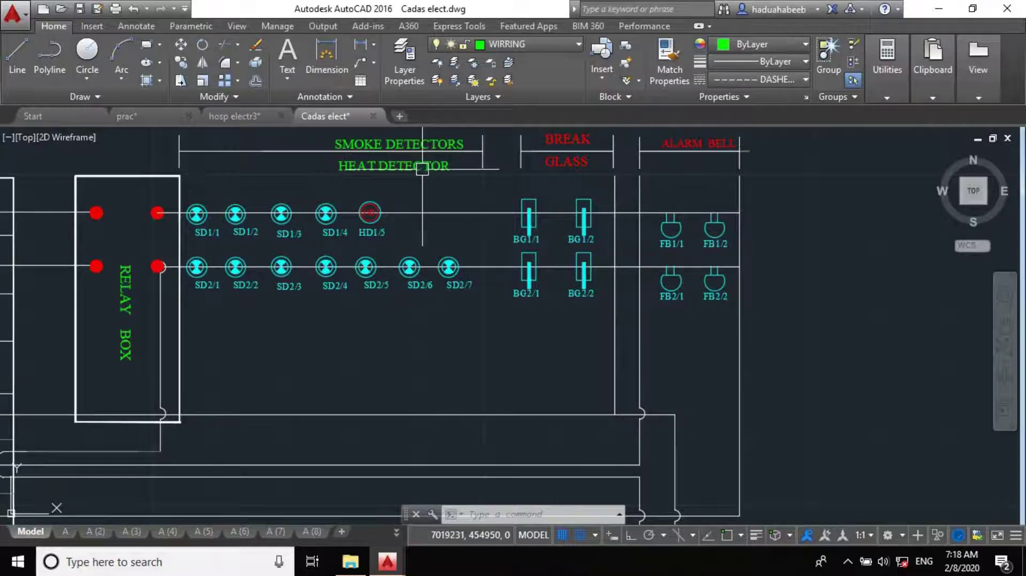
Window-select the whole 2-zone conventional panel schematic in Cadas elect for copying
scroll(511, 238, down, 2)
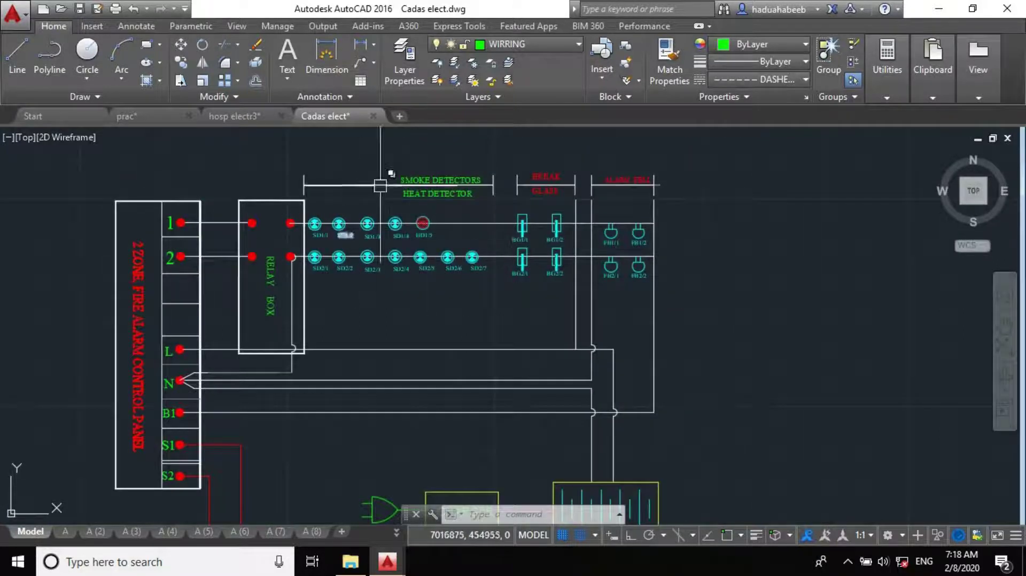
scroll(380, 186, down, 4)
click(233, 155)
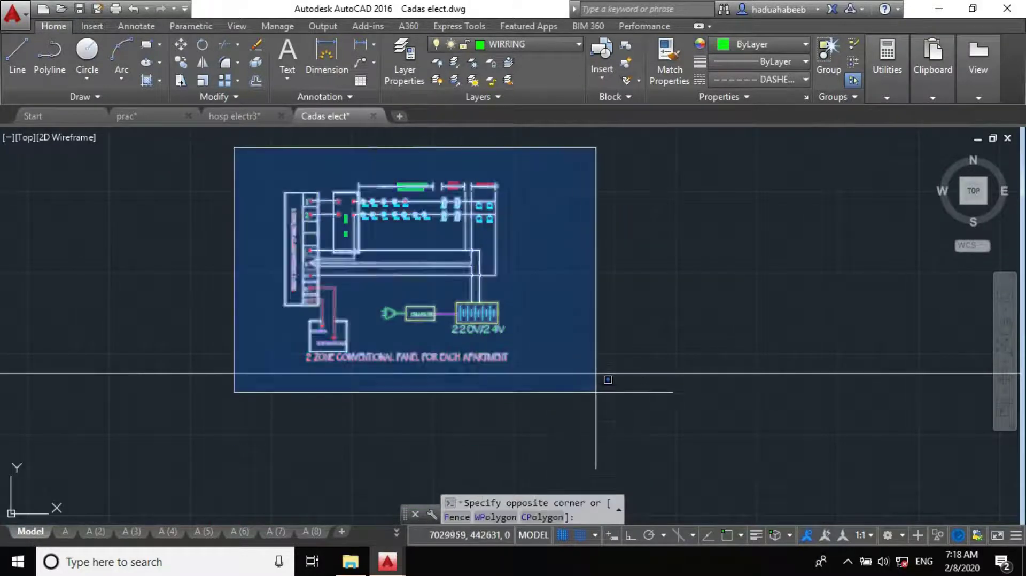
click(600, 391)
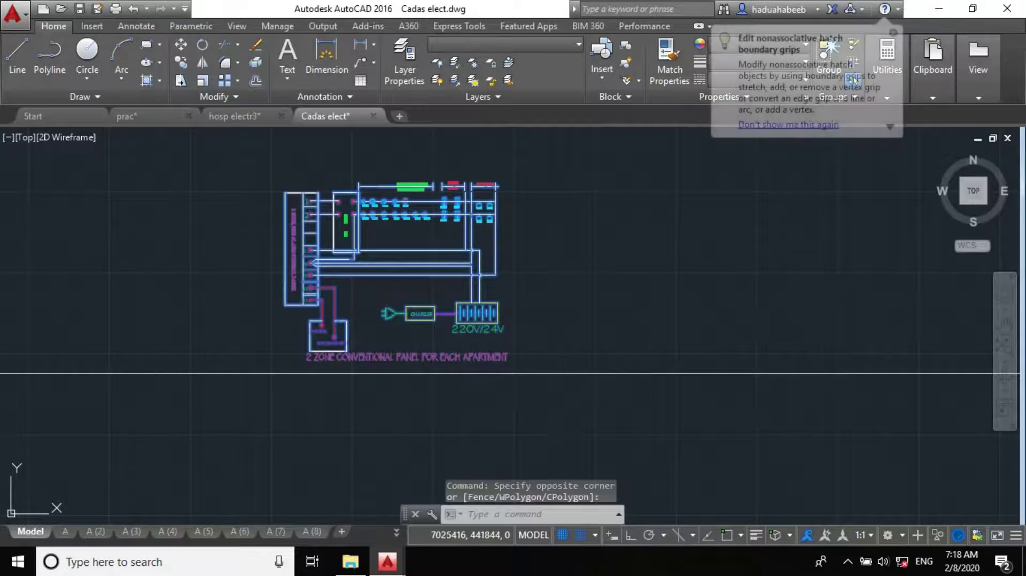
Switch to the prac drawing and paste the copied schematic with Ctrl+V
click(140, 116)
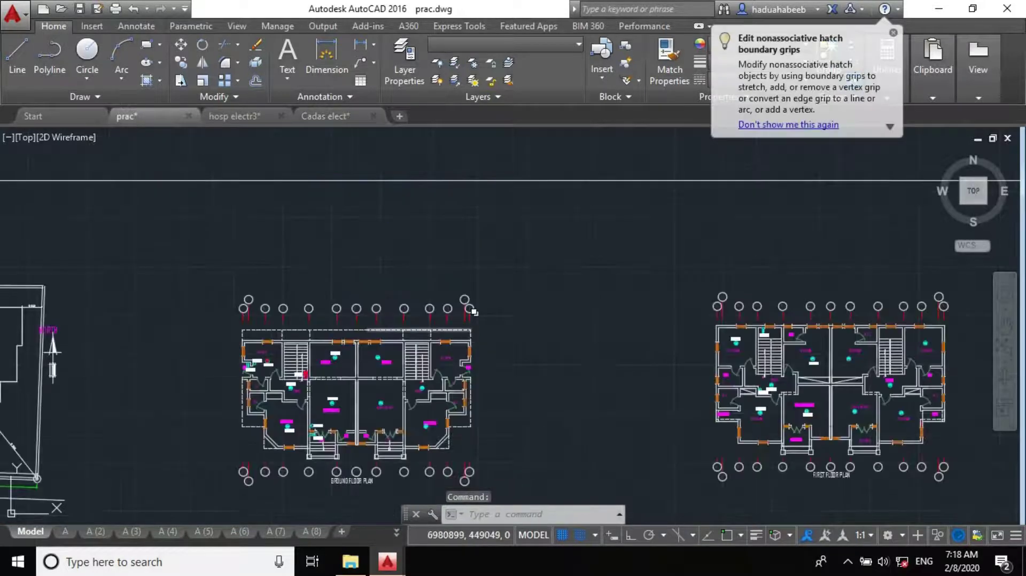
scroll(424, 236, down, 5)
scroll(424, 240, up, 5)
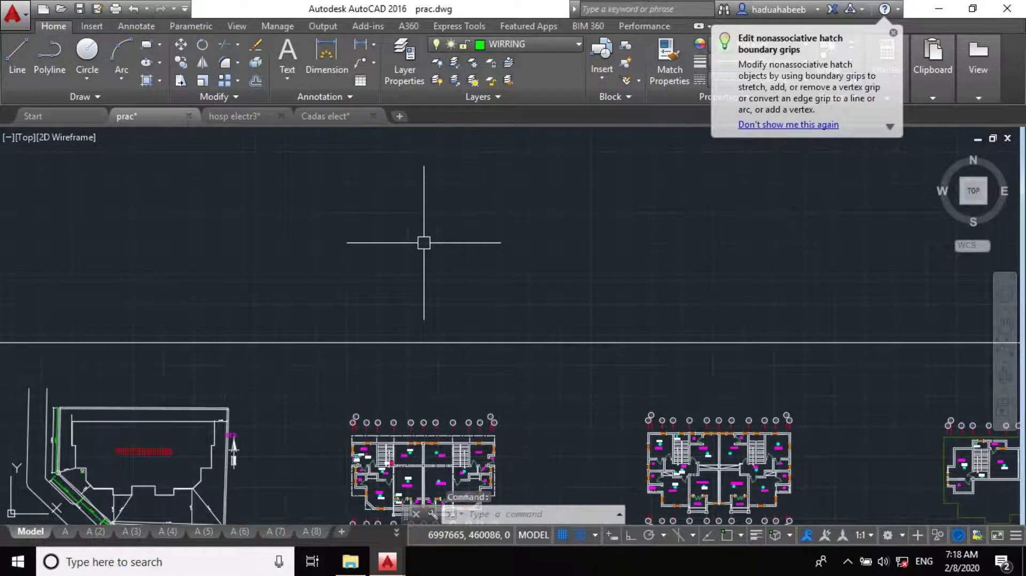
key(ctrl+v)
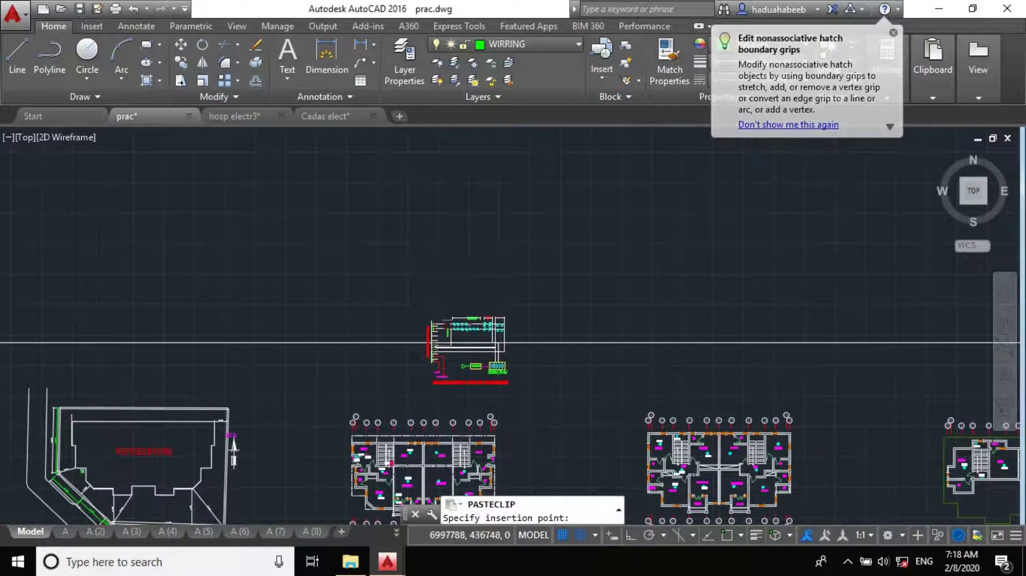
scroll(433, 369, up, 3)
scroll(389, 282, down, 3)
Place the schematic above the ground and first floor plans, then zoom to check zones 1 and 2
click(489, 317)
scroll(554, 231, up, 5)
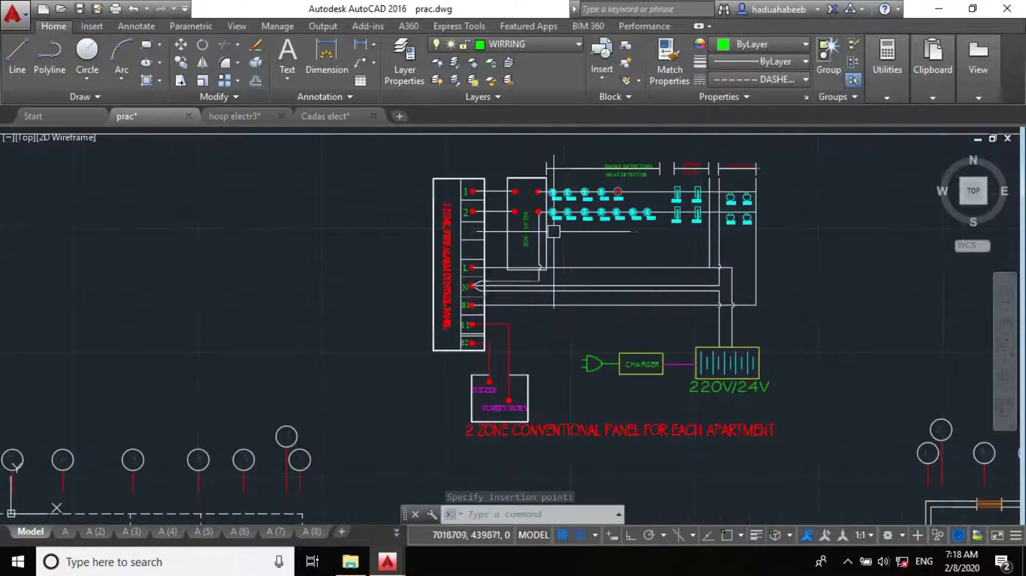
scroll(497, 173, up, 4)
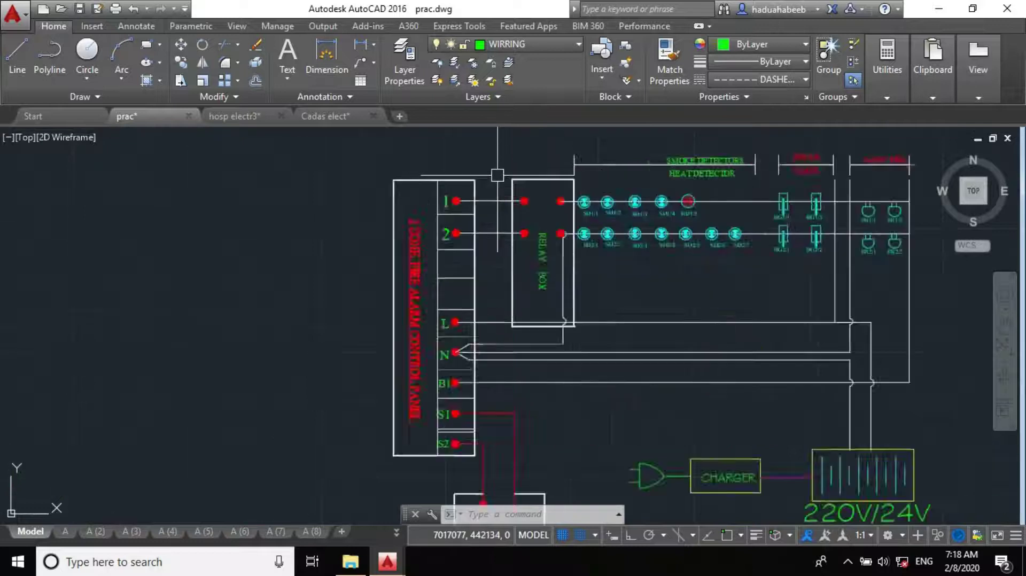
scroll(385, 214, down, 4)
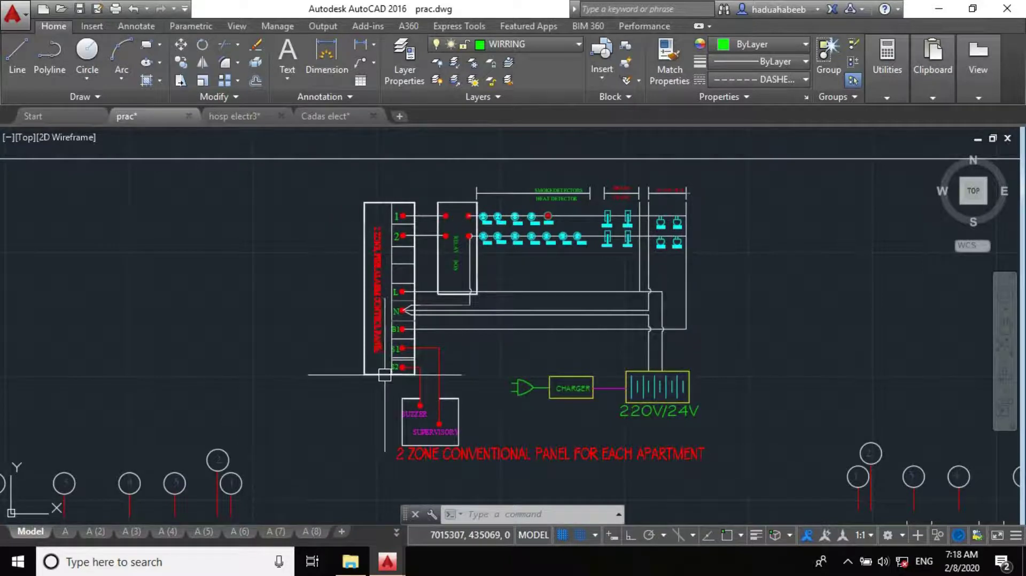
scroll(438, 310, up, 5)
scroll(419, 266, down, 2)
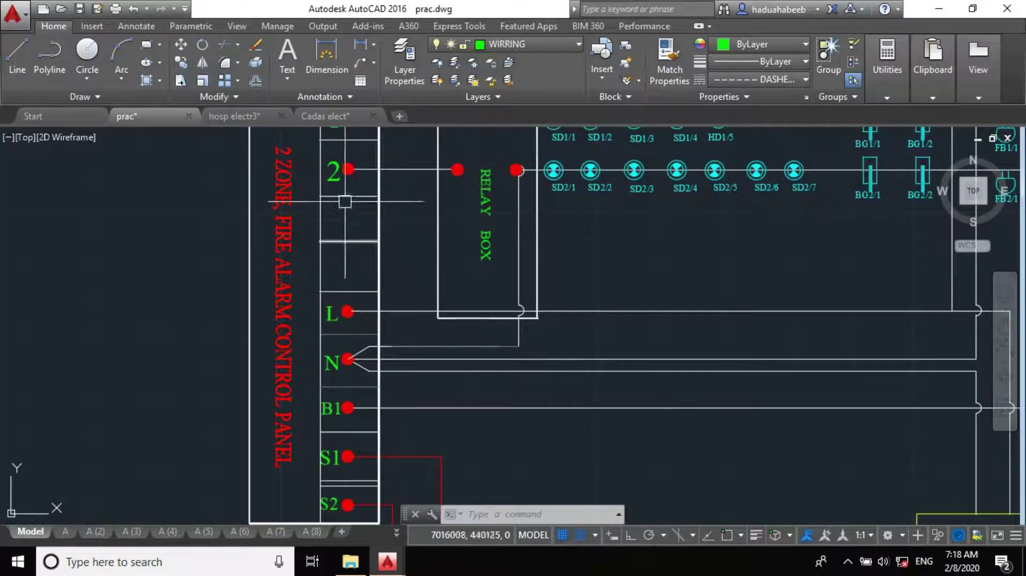
scroll(343, 278, down, 4)
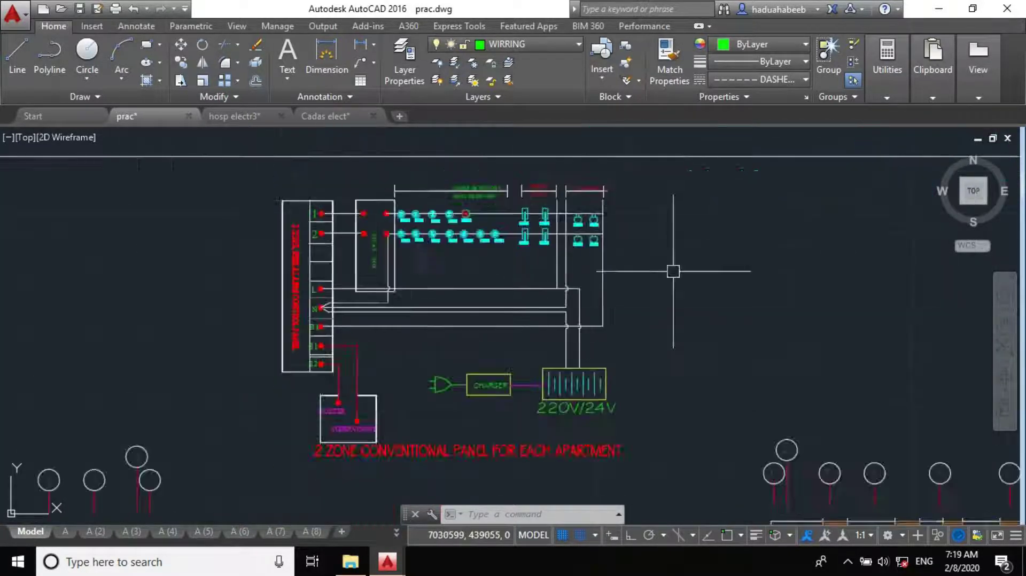
scroll(615, 300, up, 2)
scroll(160, 305, up, 2)
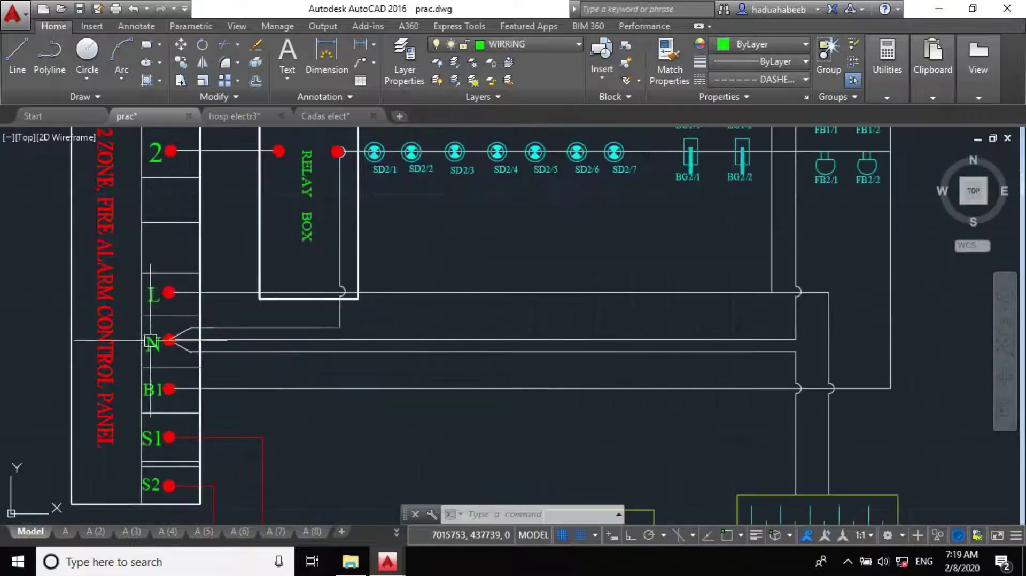
scroll(152, 341, down, 2)
scroll(527, 406, down, 3)
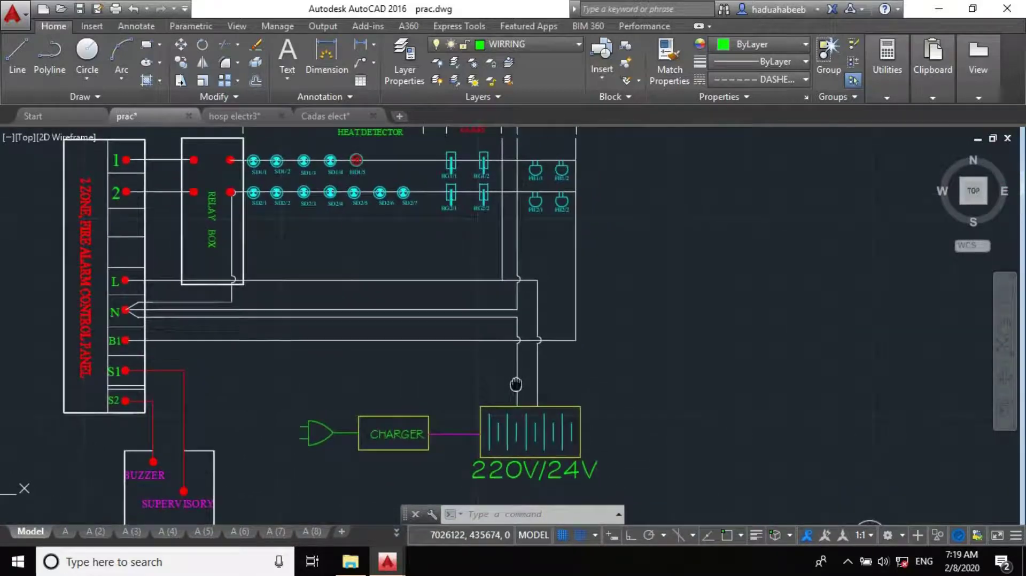
scroll(369, 291, up, 4)
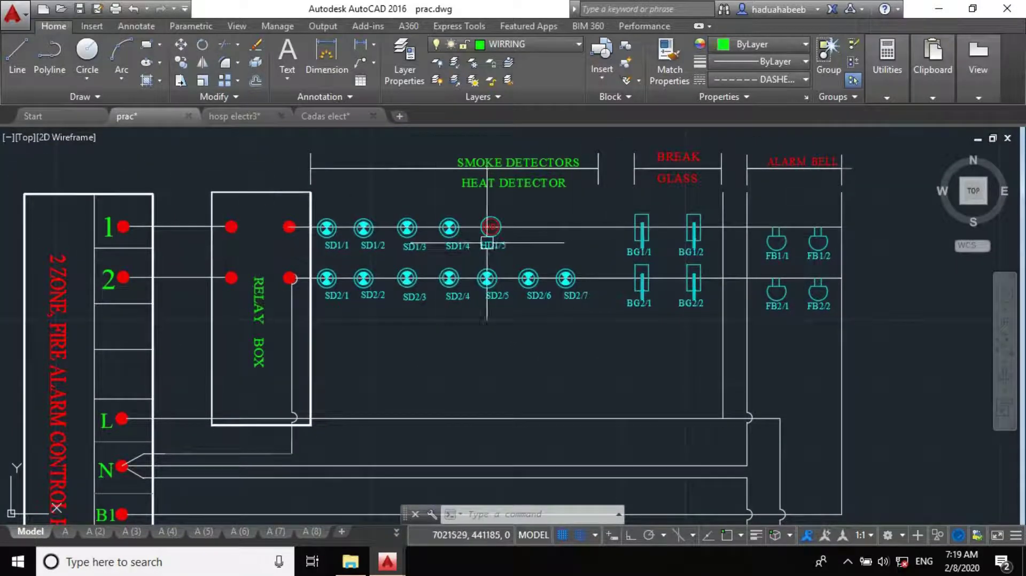
scroll(486, 193, down, 8)
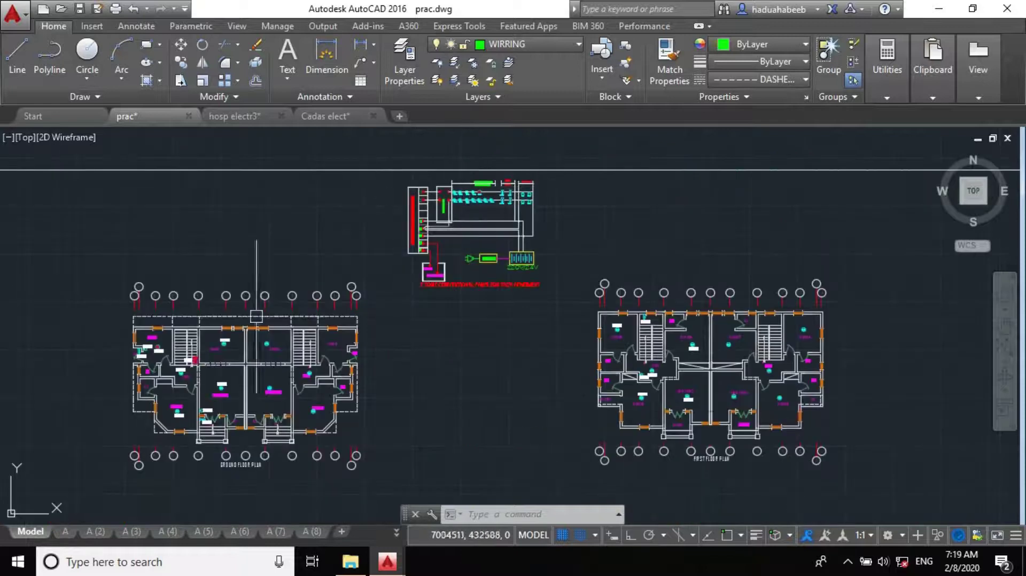
scroll(258, 318, up, 10)
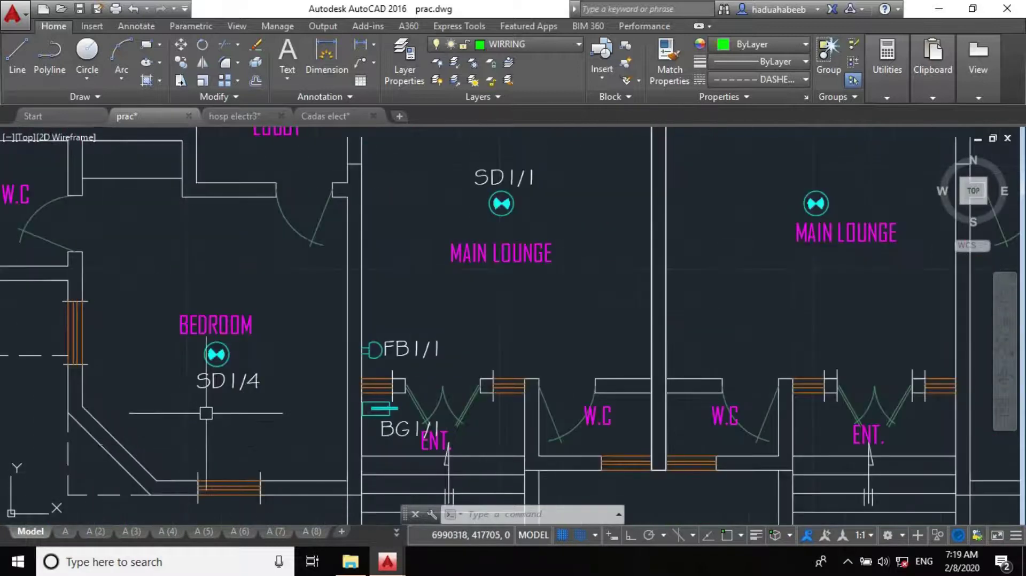
scroll(265, 441, down, 2)
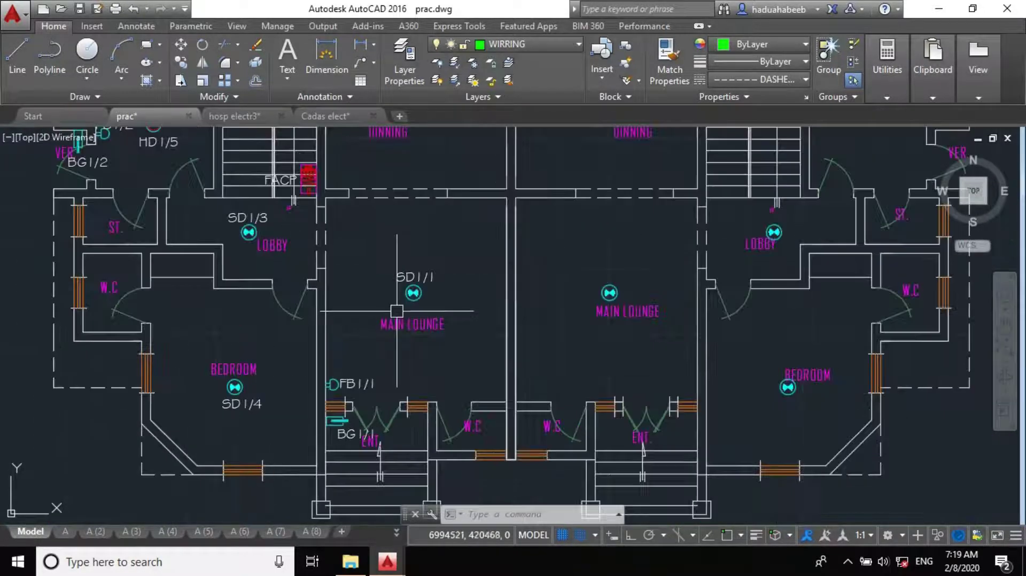
middle_drag(397, 237, 397, 343)
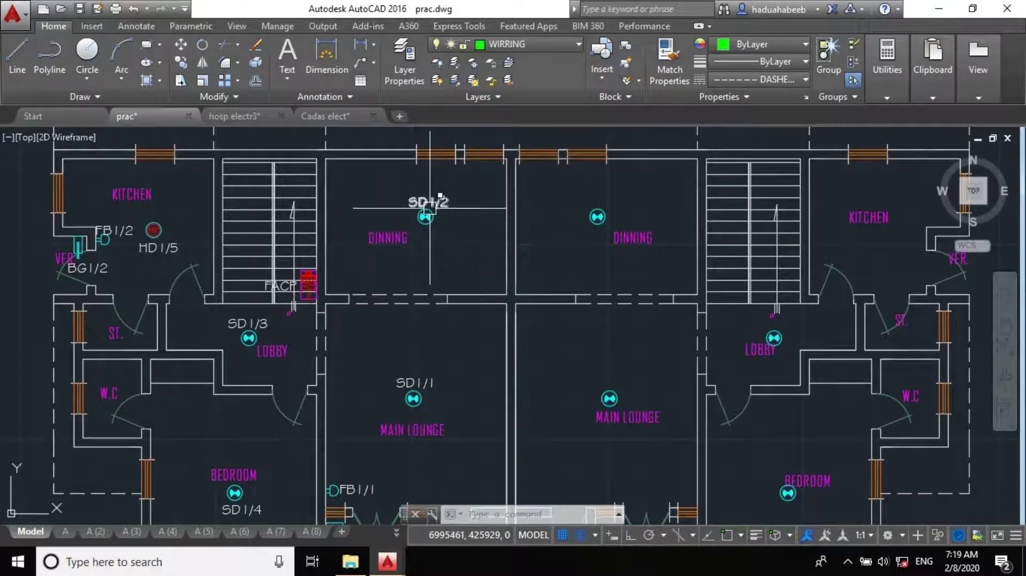
middle_drag(261, 386, 319, 341)
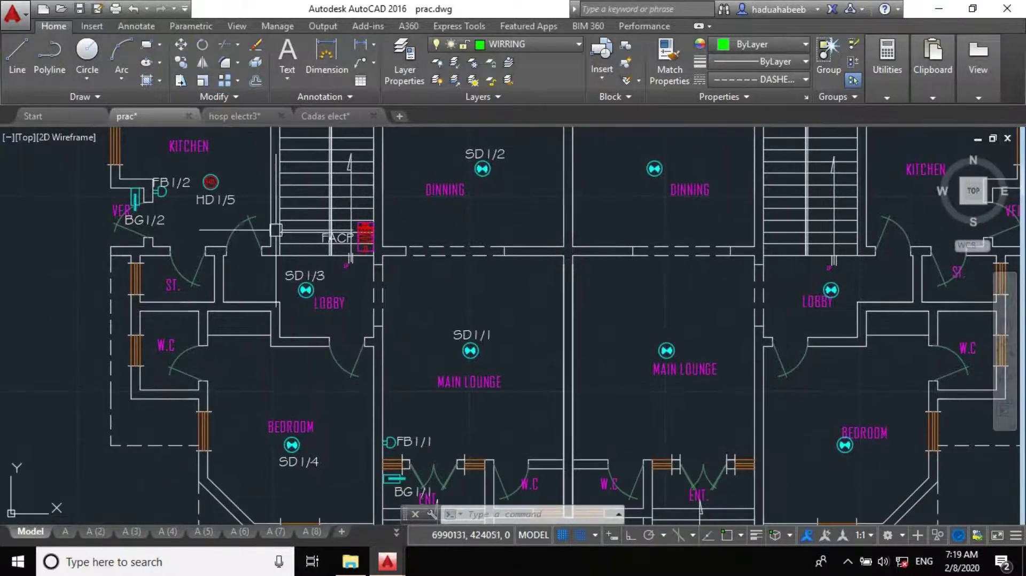
scroll(242, 198, up, 4)
scroll(206, 313, down, 4)
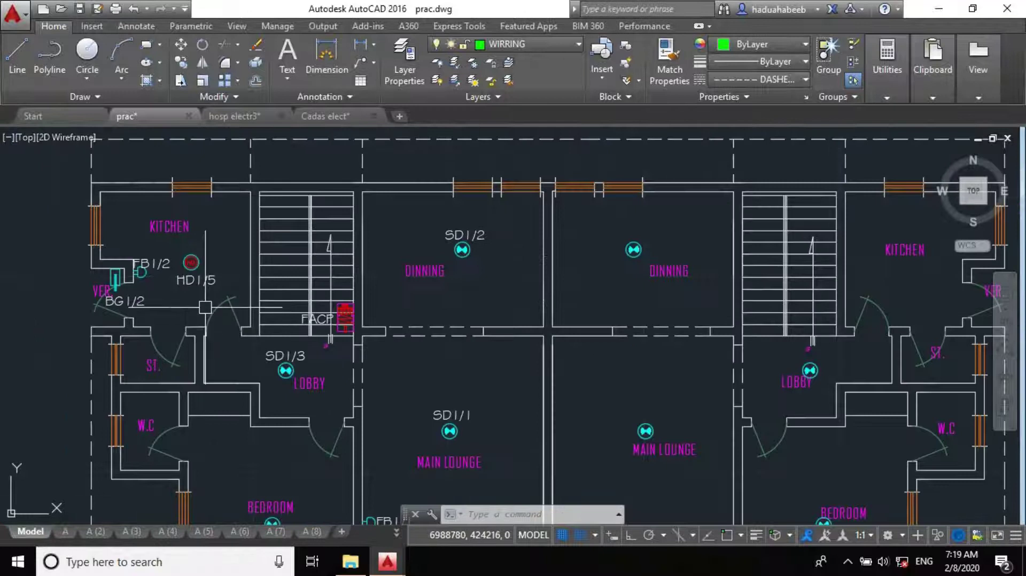
scroll(209, 307, up, 4)
scroll(229, 272, down, 8)
middle_drag(603, 182, 428, 422)
scroll(566, 225, up, 3)
scroll(533, 243, up, 7)
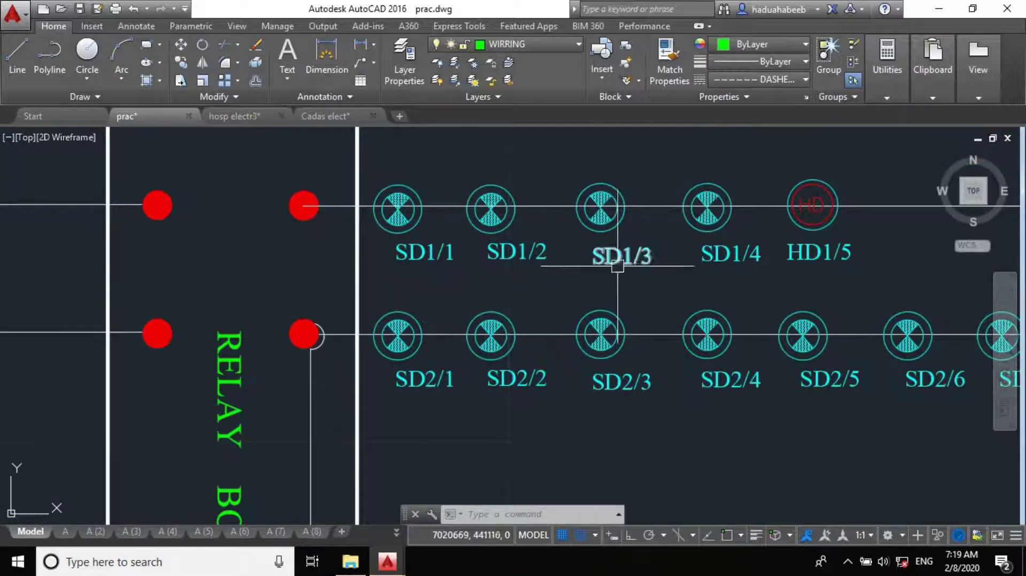
mouse_move(732, 267)
middle_down()
mouse_move(522, 290)
mouse_move(348, 276)
middle_up()
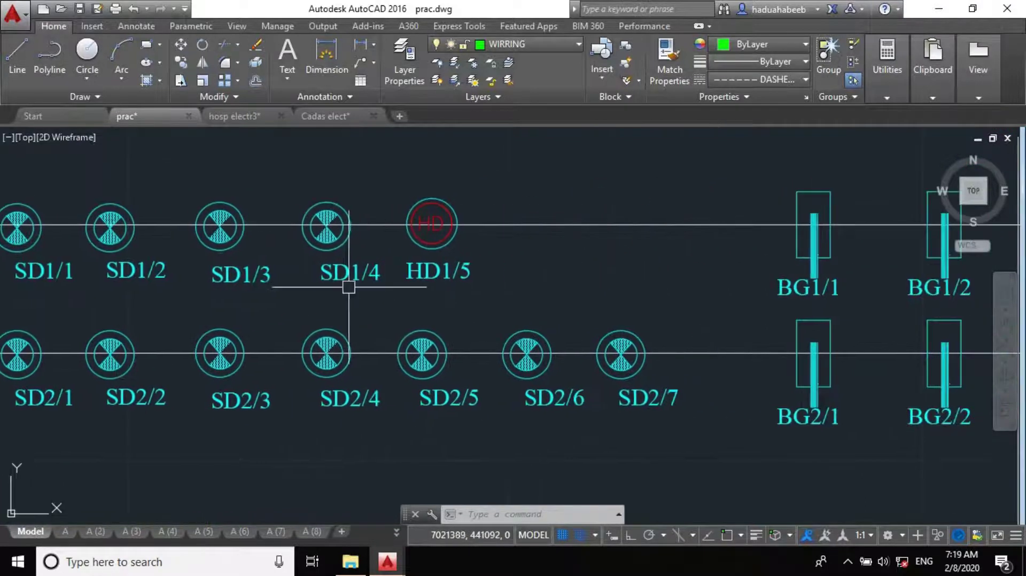
scroll(381, 250, down, 4)
scroll(415, 253, up, 3)
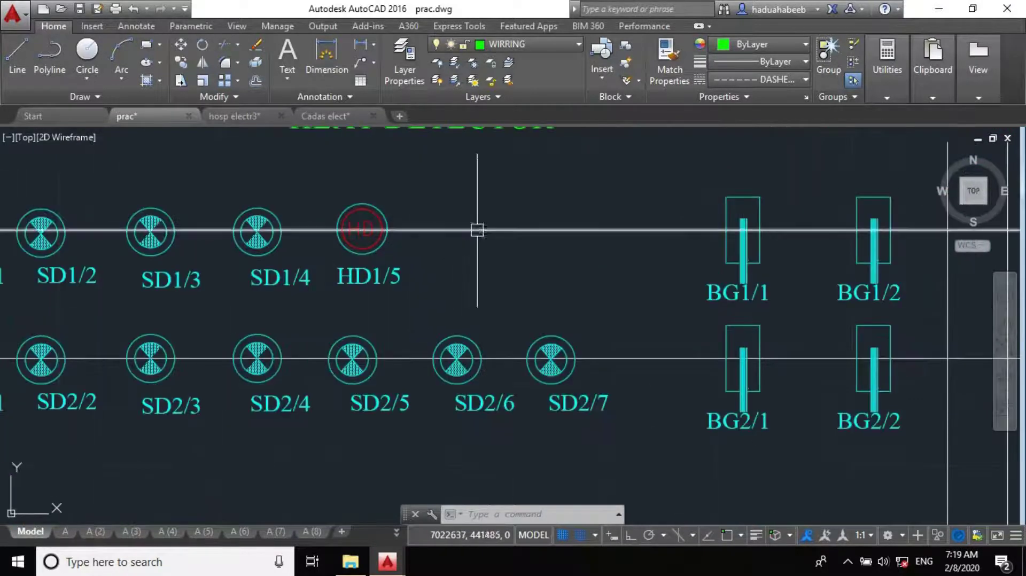
scroll(348, 302, down, 5)
middle_drag(238, 284, 579, 190)
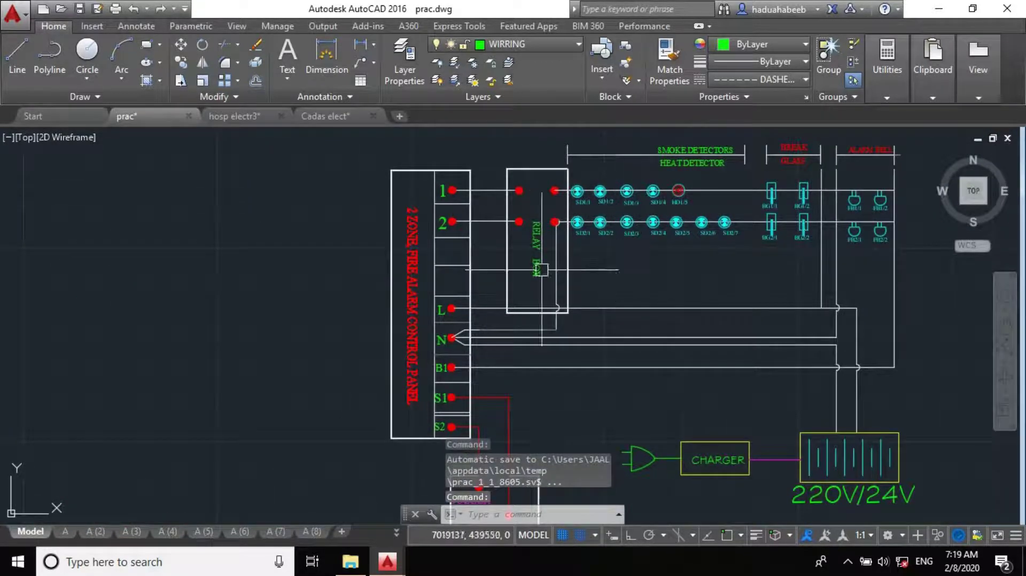
scroll(300, 375, down, 4)
mouse_move(229, 411)
middle_down()
mouse_move(319, 326)
mouse_move(353, 224)
middle_up()
scroll(329, 475, up, 5)
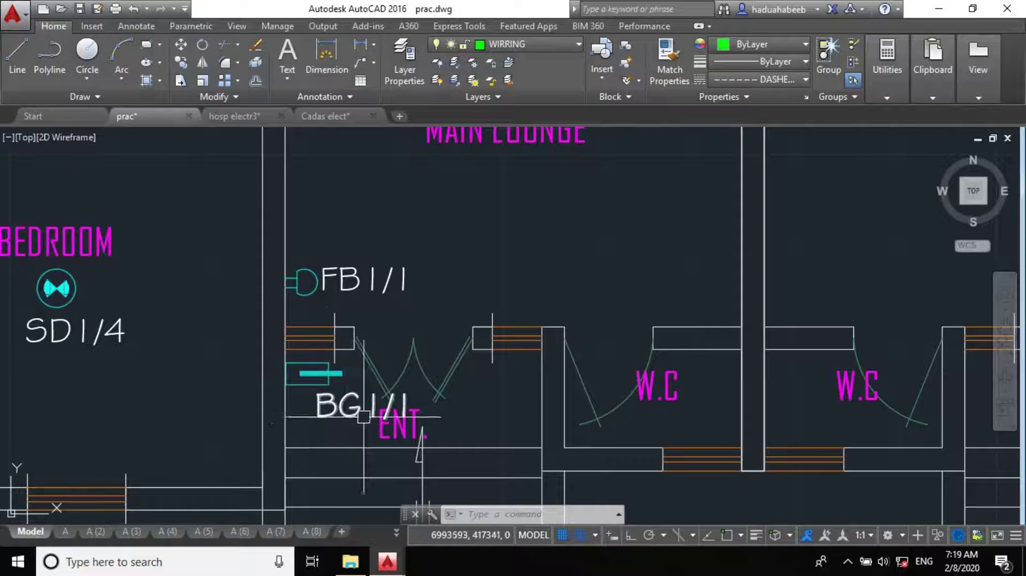
scroll(363, 417, down, 3)
mouse_move(243, 210)
middle_down()
mouse_move(277, 348)
mouse_move(299, 278)
mouse_move(292, 255)
mouse_move(283, 360)
middle_up()
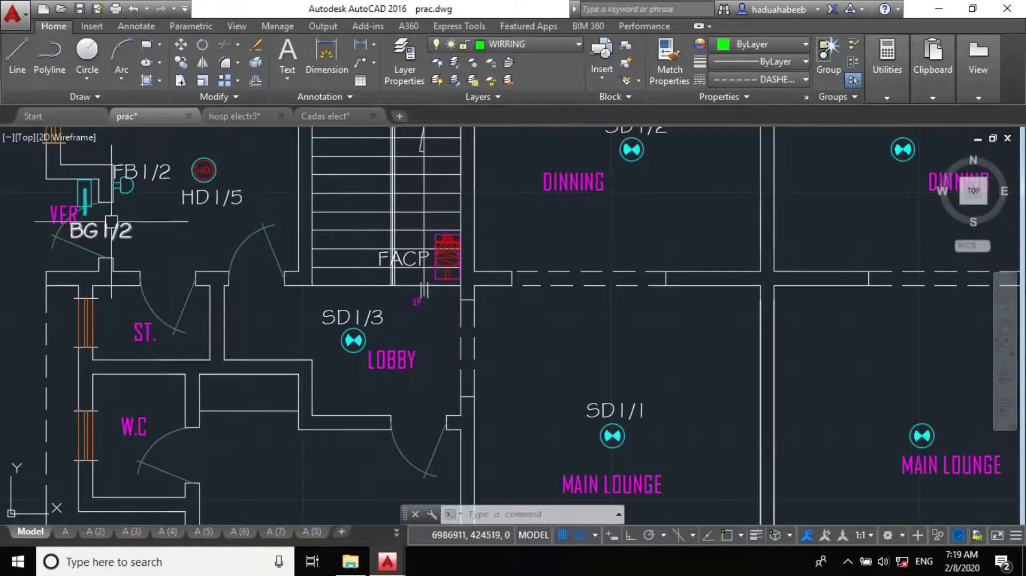
scroll(112, 221, down, 5)
scroll(214, 163, up, 5)
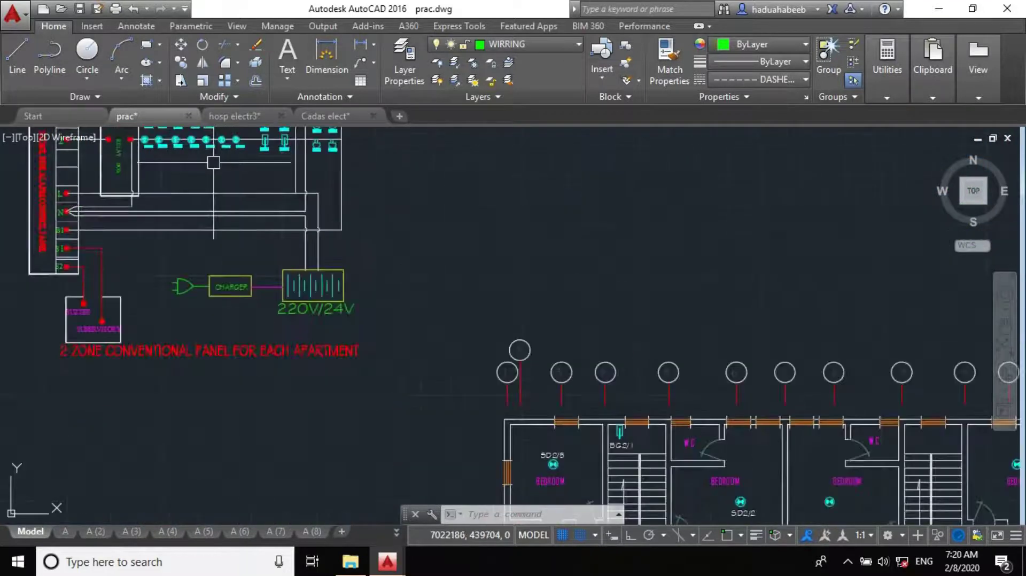
middle_drag(213, 163, 252, 273)
scroll(302, 237, up, 5)
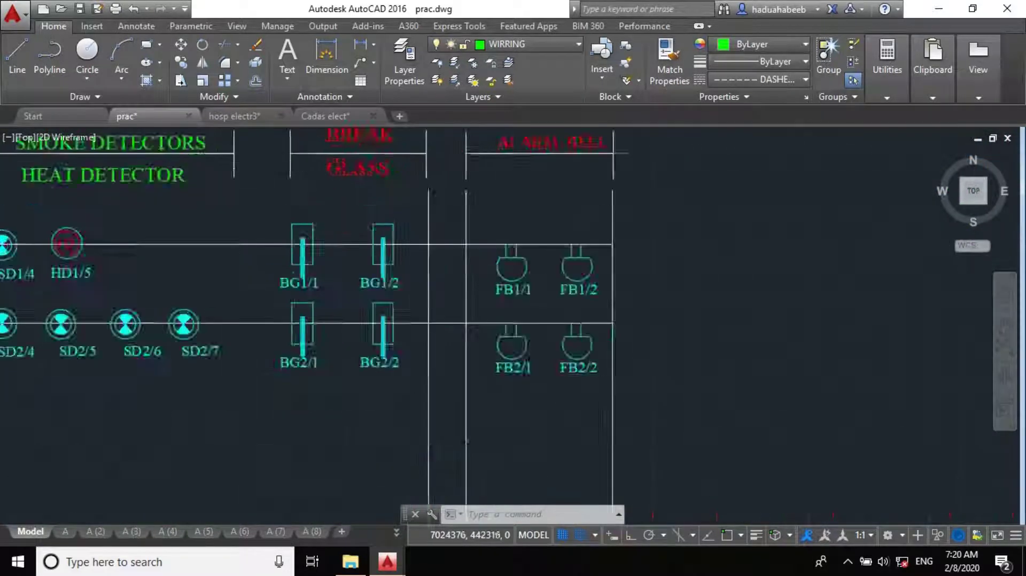
scroll(327, 334, down, 3)
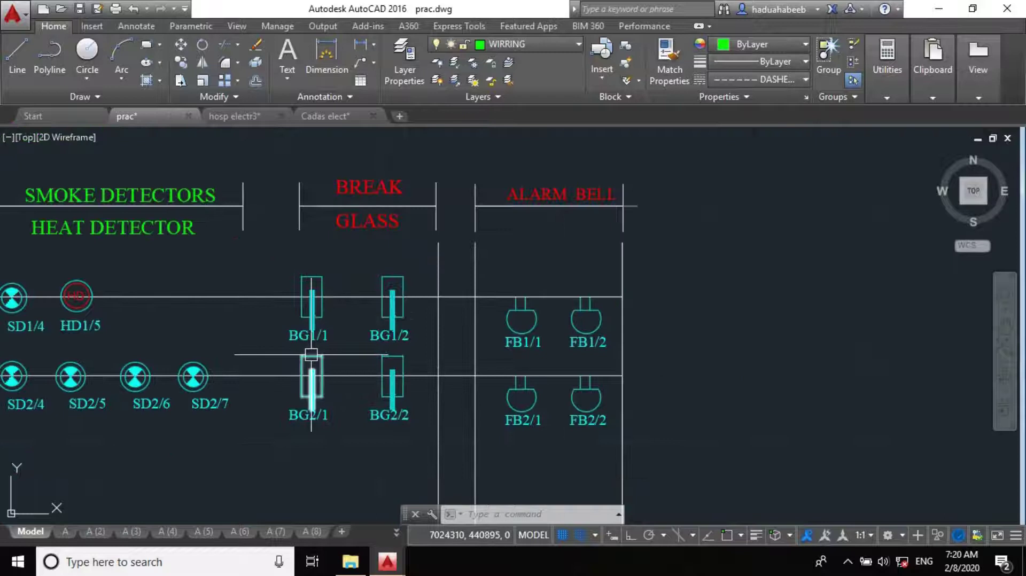
scroll(311, 354, up, 2)
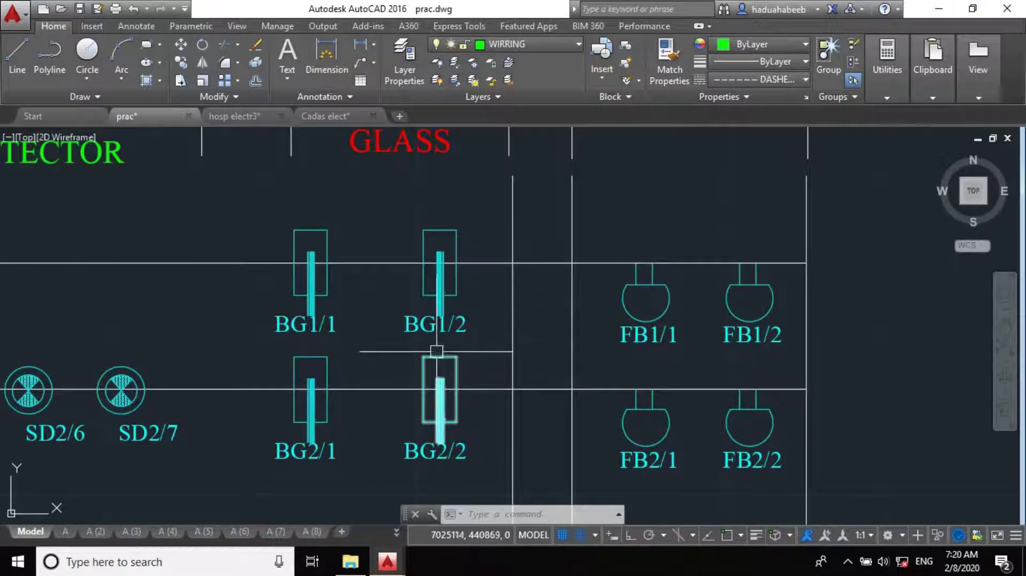
scroll(523, 202, down, 2)
scroll(494, 255, down, 6)
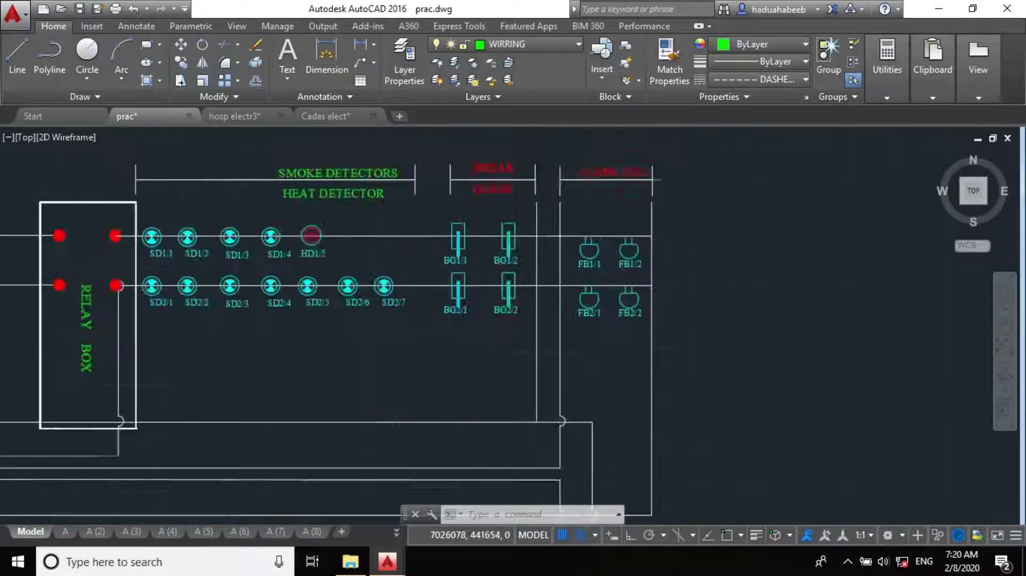
scroll(374, 236, up, 6)
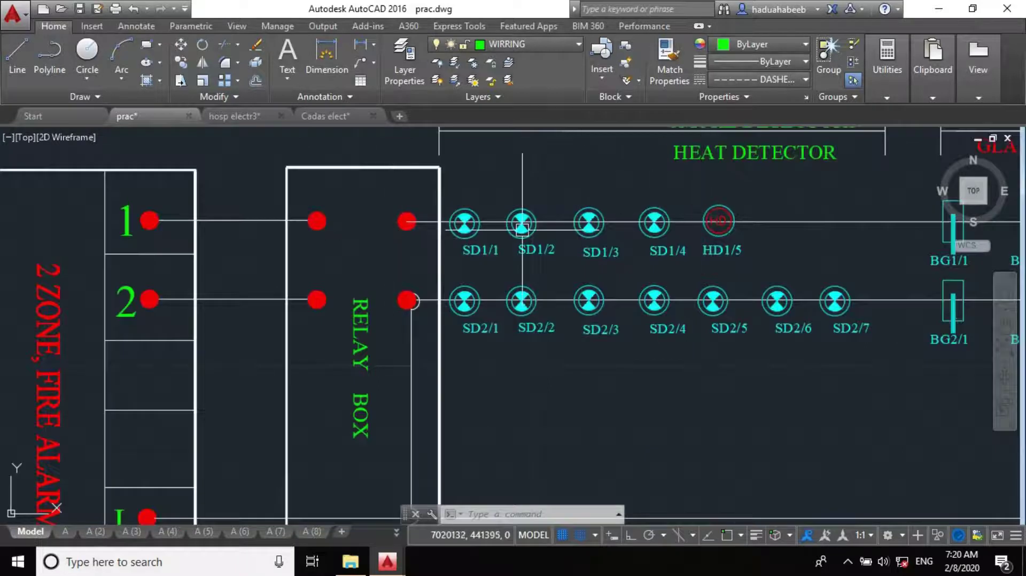
scroll(264, 187, down, 5)
middle_drag(257, 183, 551, 193)
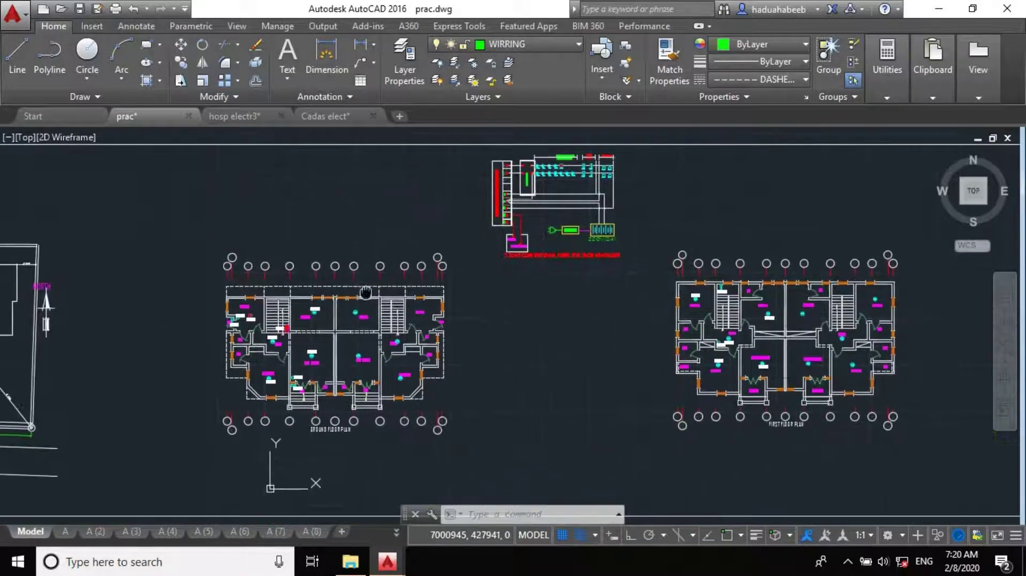
scroll(260, 314, up, 2)
scroll(259, 314, up, 6)
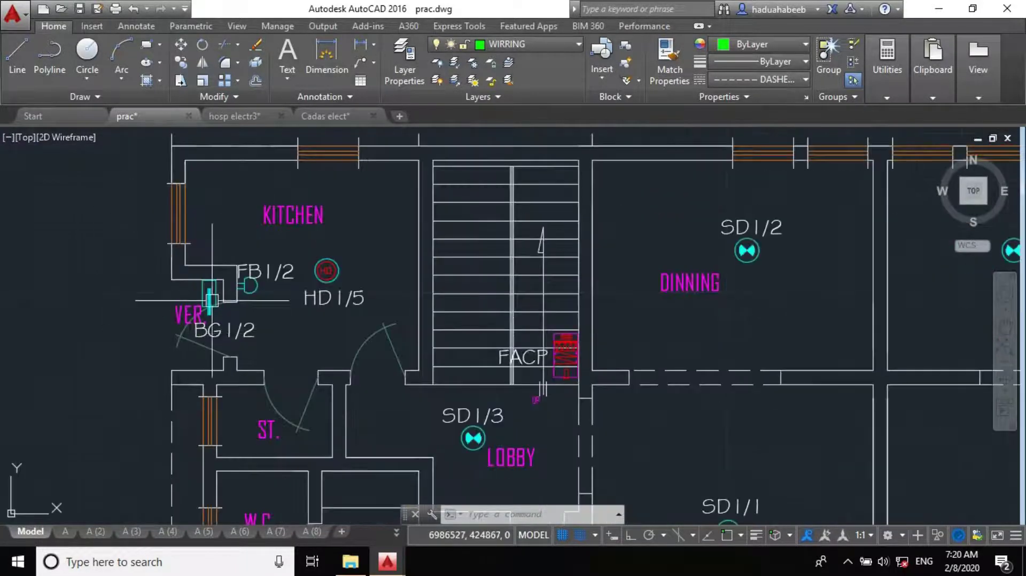
scroll(253, 291, down, 5)
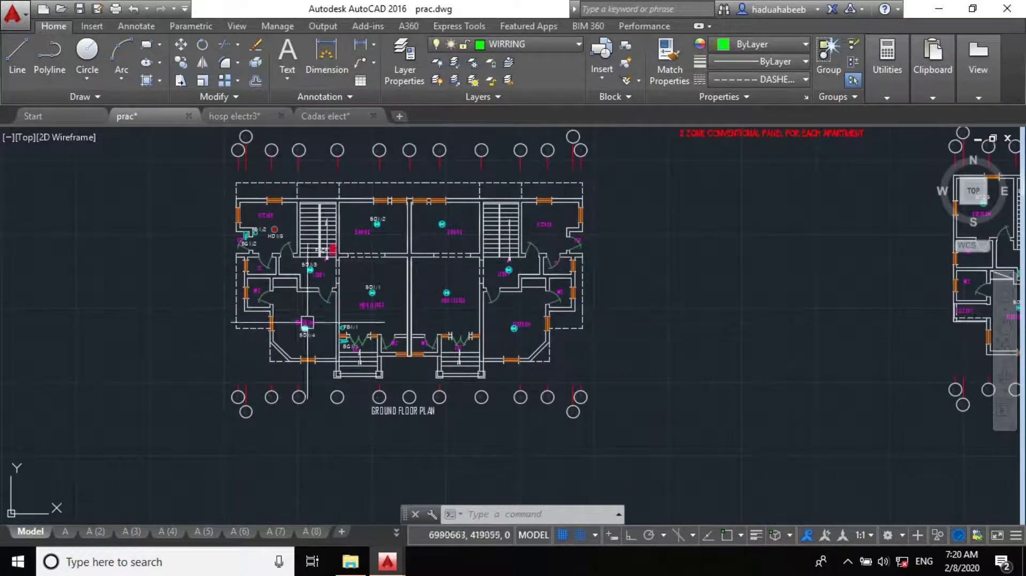
scroll(370, 355, up, 4)
scroll(369, 356, down, 7)
scroll(618, 313, up, 5)
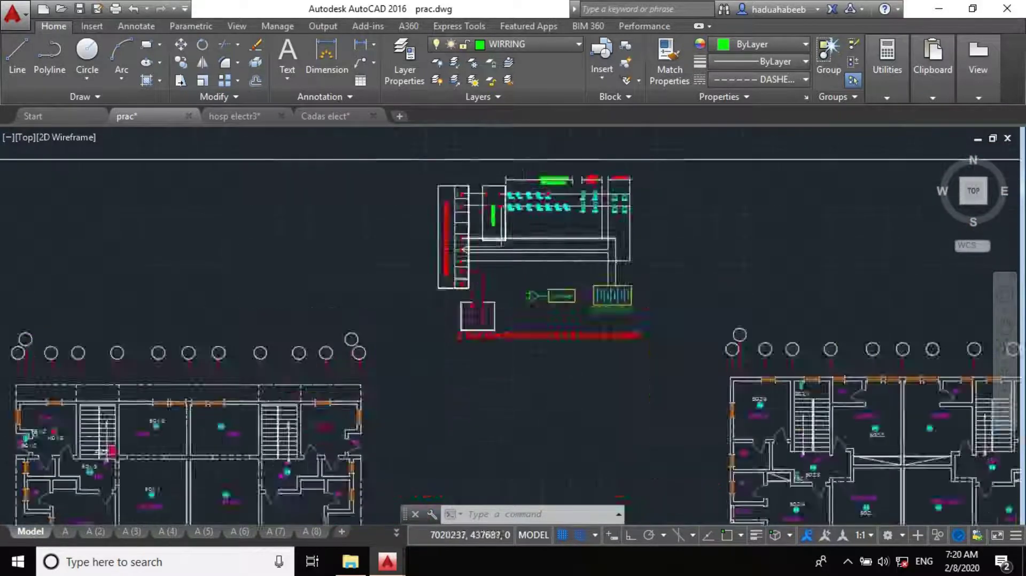
scroll(618, 313, down, 3)
scroll(622, 316, up, 8)
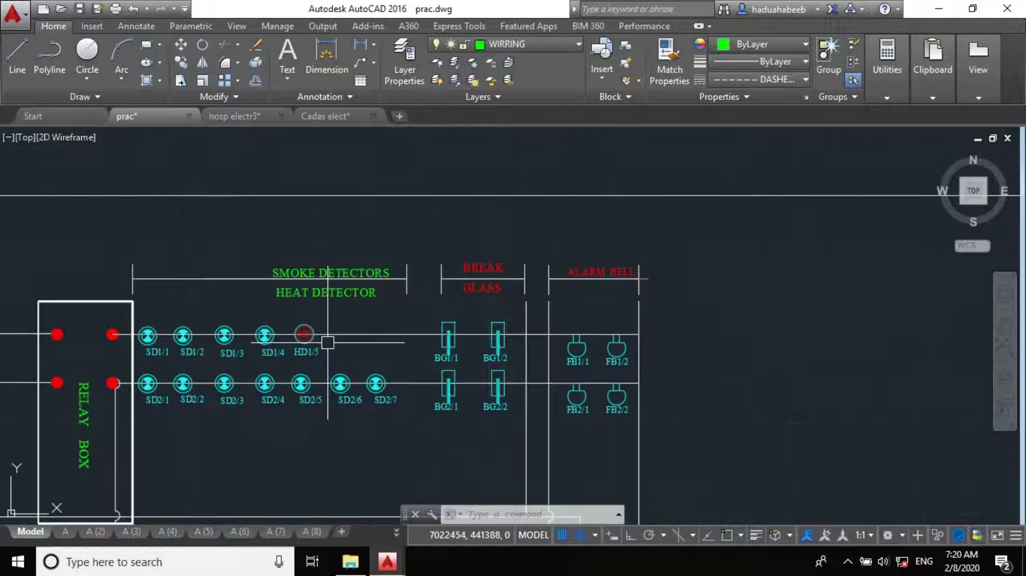
middle_drag(339, 354, 400, 281)
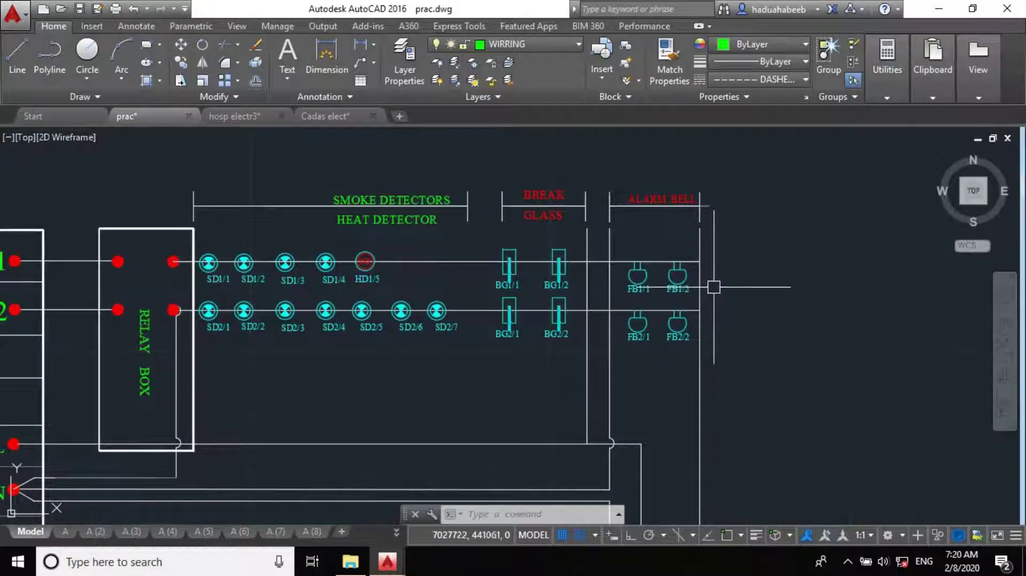
scroll(625, 205, down, 2)
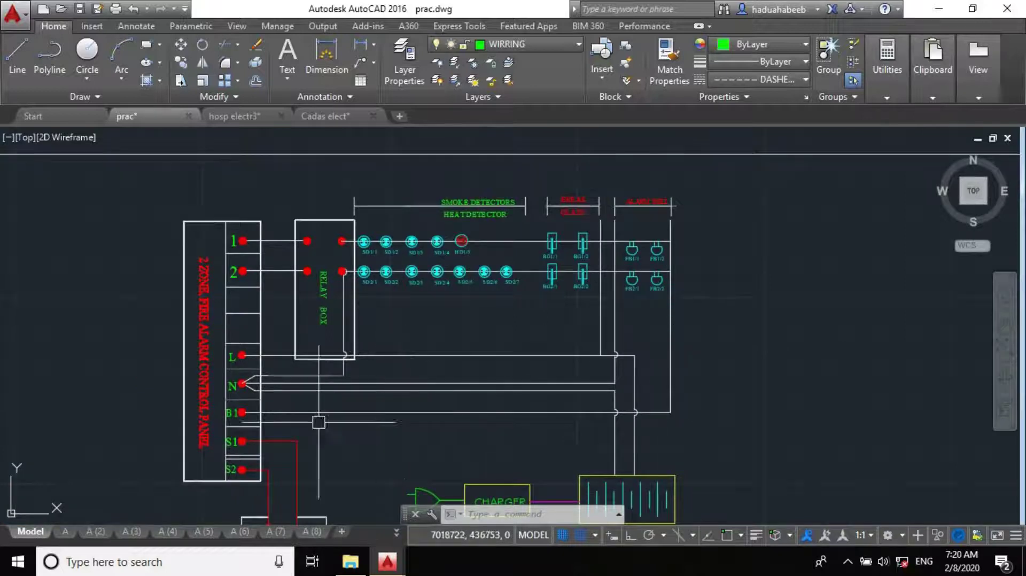
scroll(237, 426, up, 2)
scroll(237, 426, down, 2)
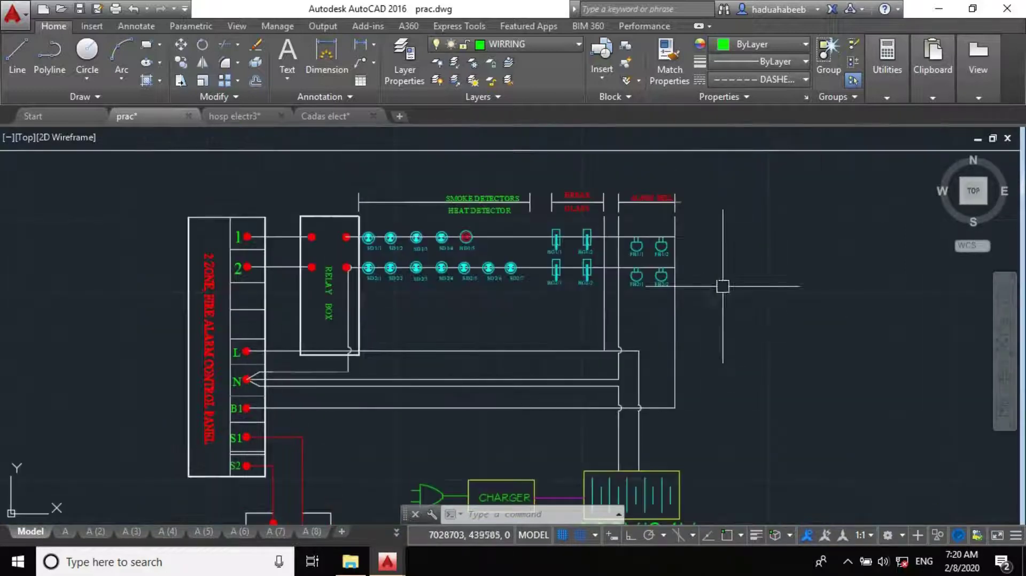
scroll(387, 266, up, 4)
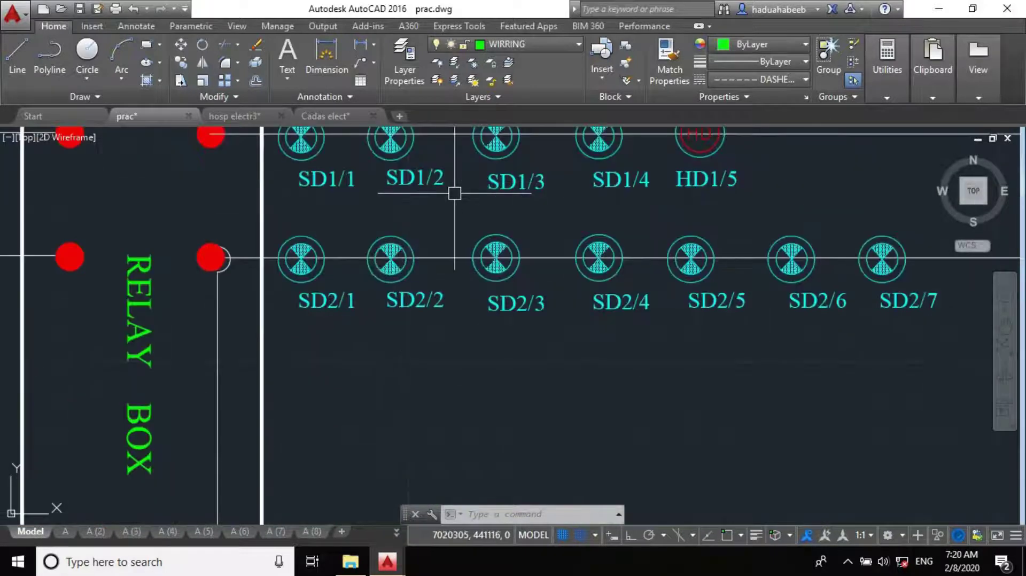
scroll(419, 194, down, 5)
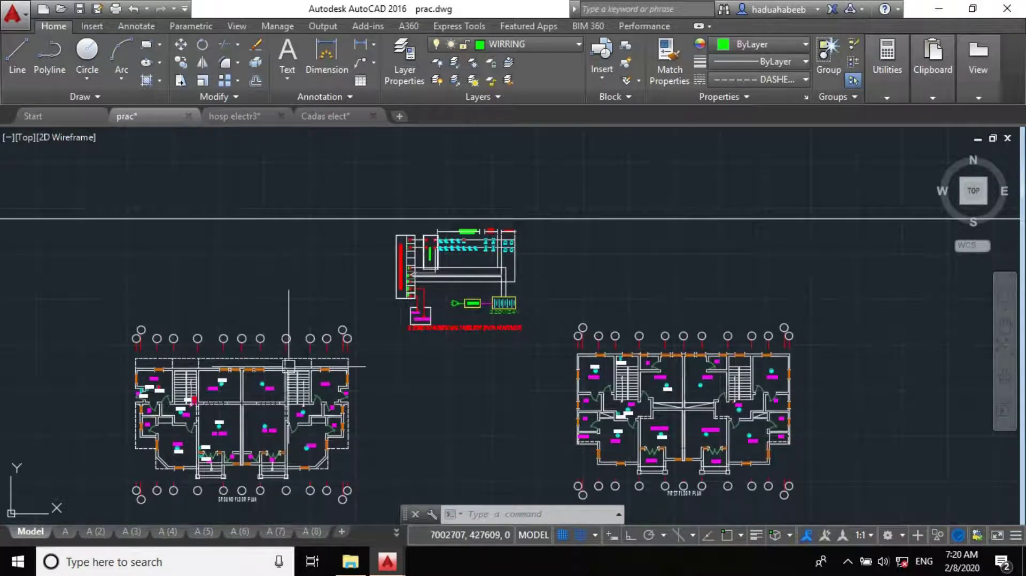
scroll(833, 392, down, 2)
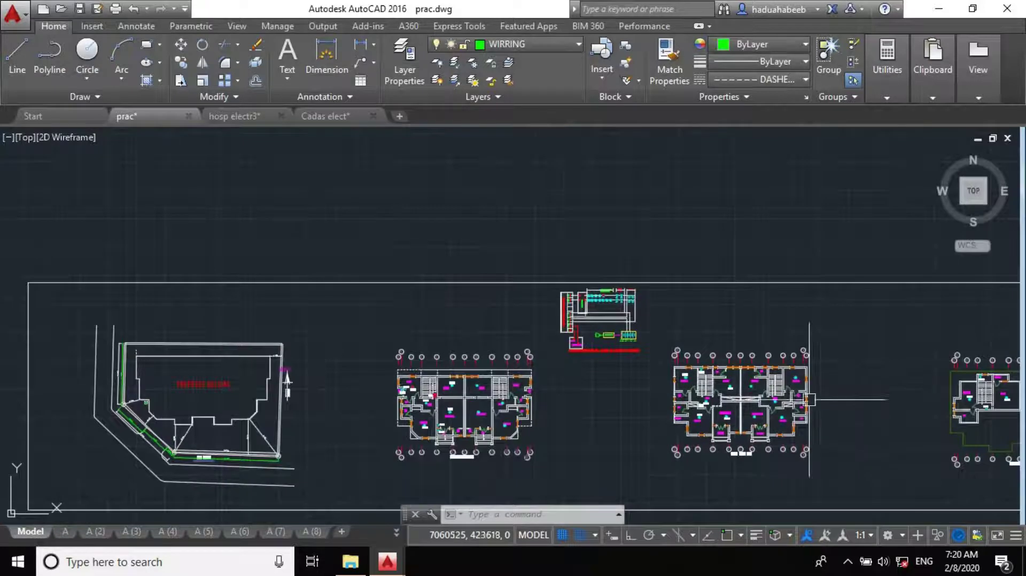
scroll(793, 438, up, 4)
scroll(541, 348, up, 4)
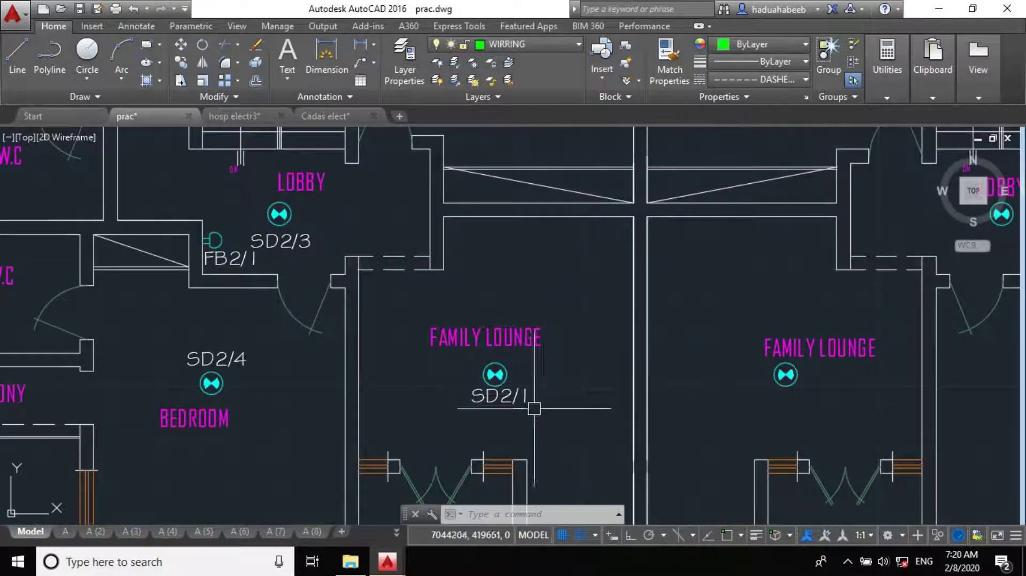
scroll(510, 441, down, 4)
scroll(519, 278, up, 2)
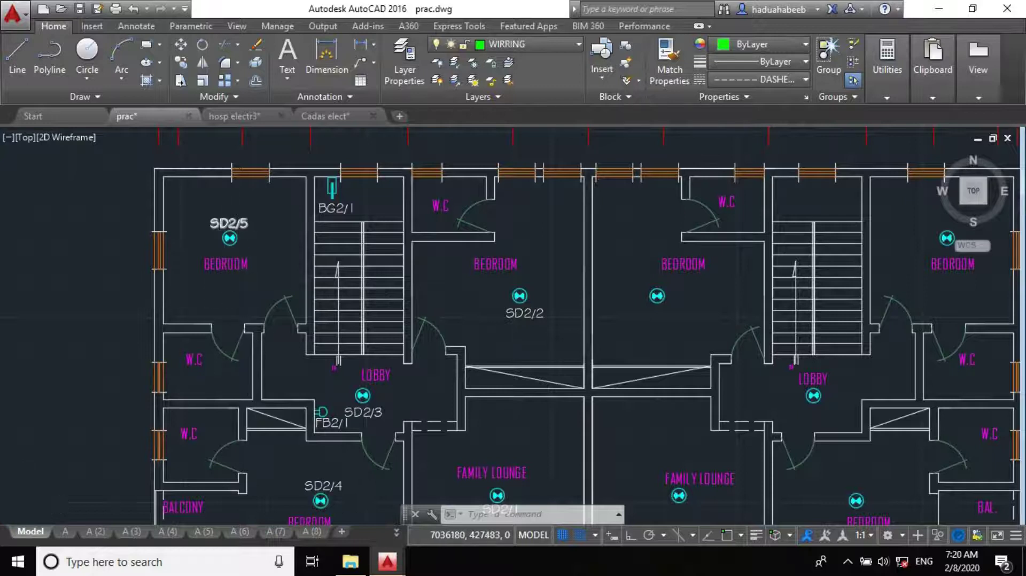
scroll(225, 228, down, 2)
scroll(226, 227, down, 4)
scroll(746, 297, up, 7)
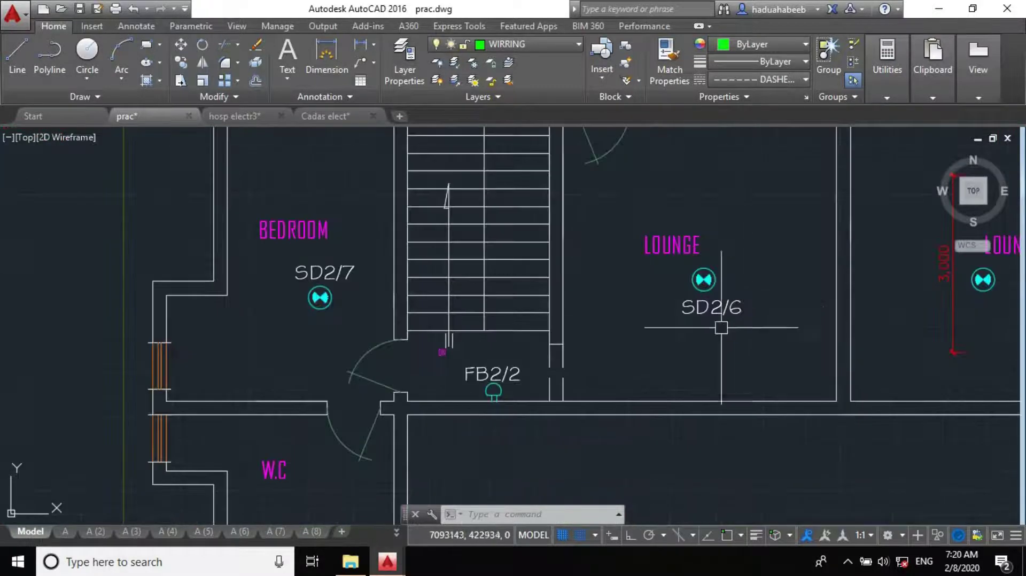
scroll(758, 356, down, 2)
scroll(578, 286, down, 5)
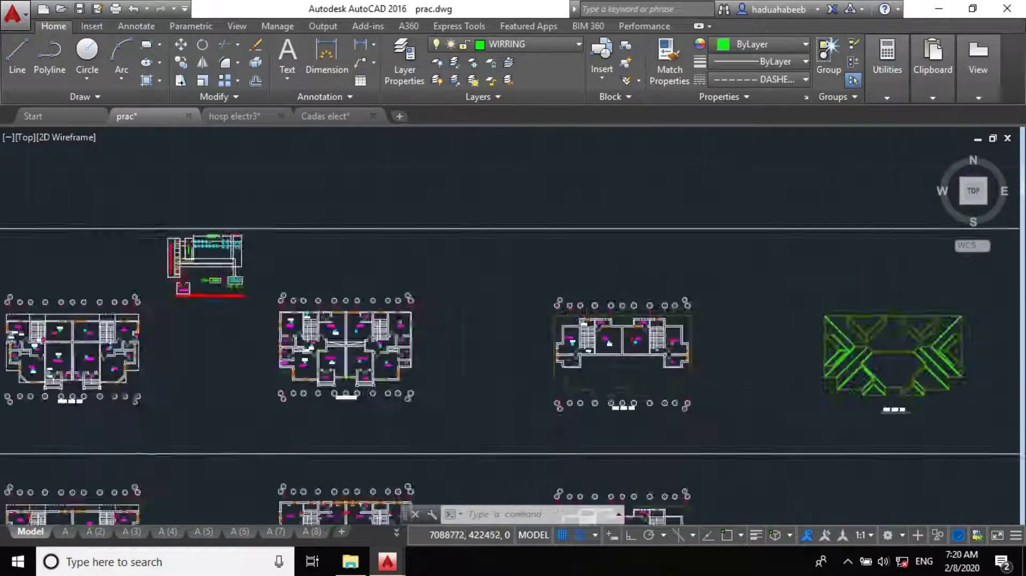
scroll(337, 270, up, 6)
scroll(366, 291, up, 4)
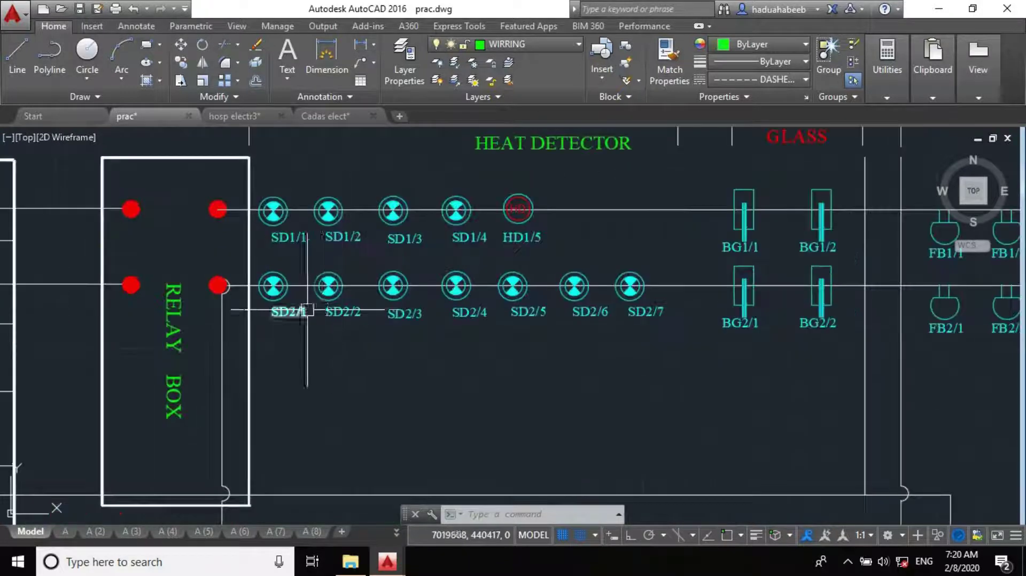
scroll(404, 342, down, 3)
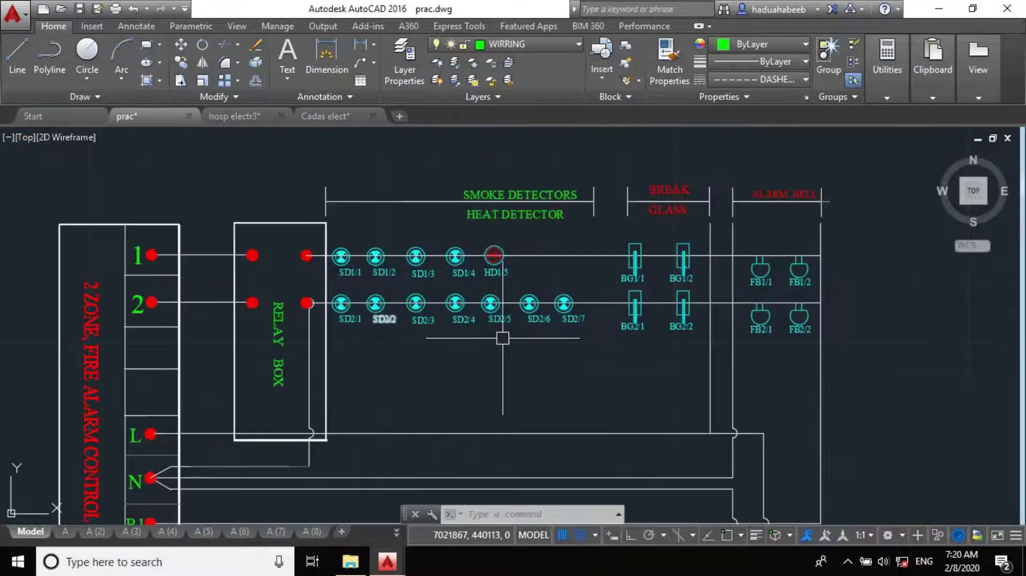
scroll(531, 318, up, 2)
middle_drag(637, 270, 439, 309)
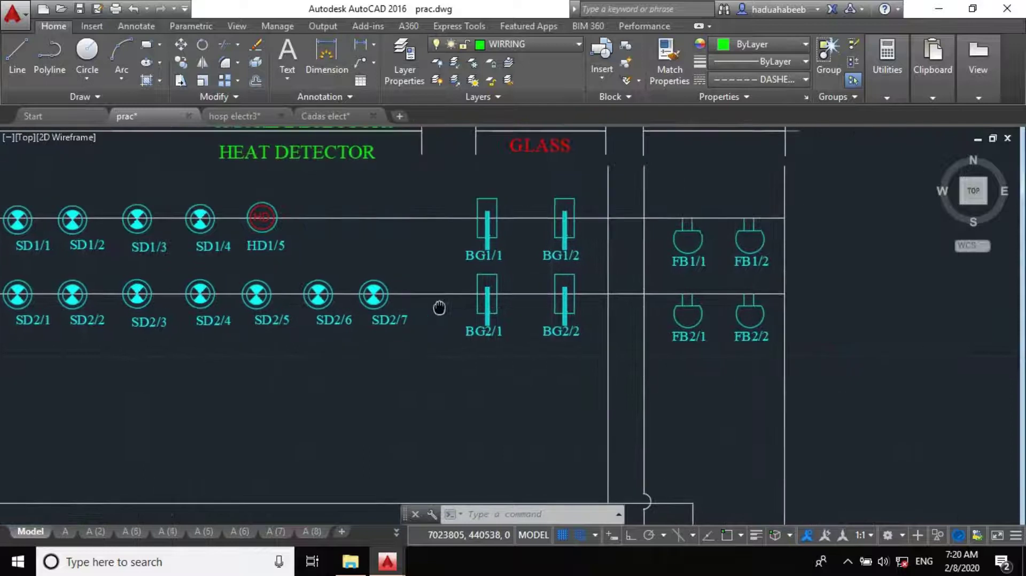
middle_drag(291, 295, 403, 300)
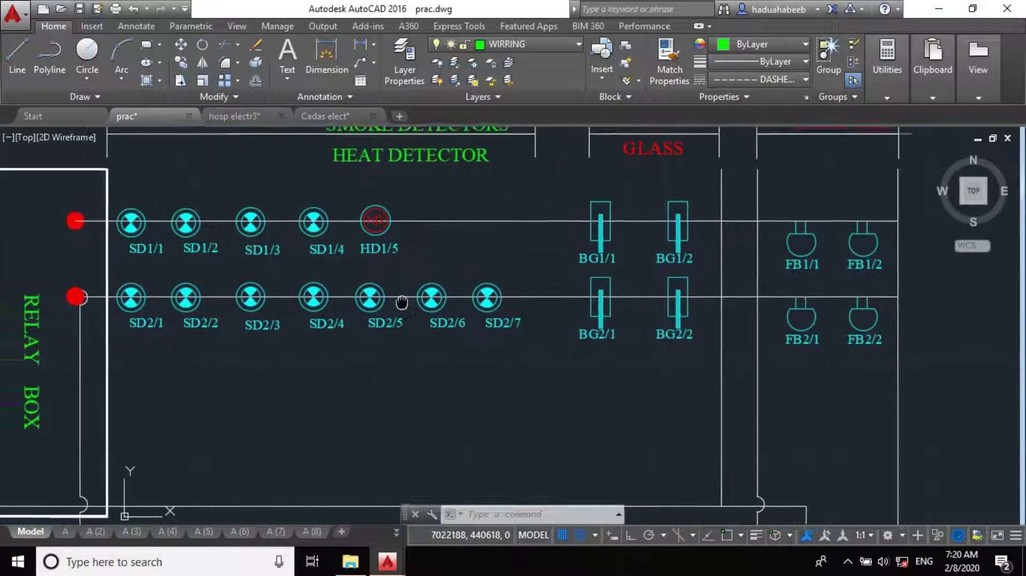
scroll(449, 318, down, 2)
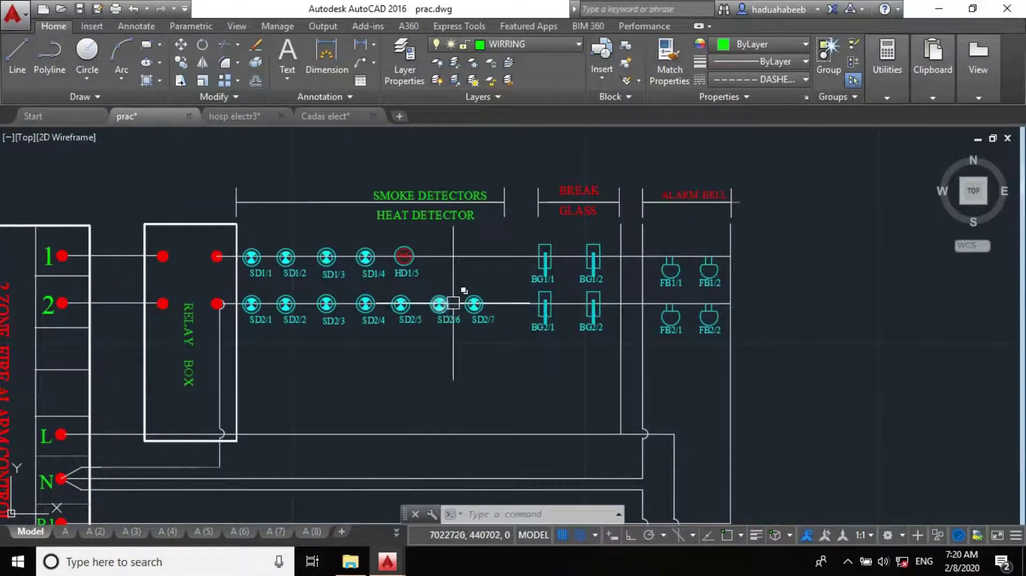
middle_drag(436, 230, 429, 247)
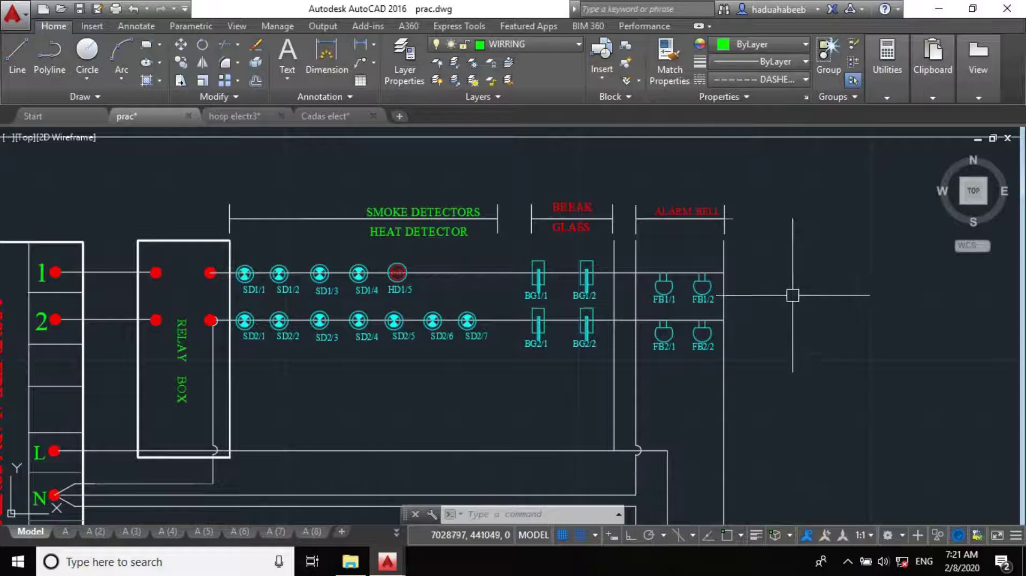
scroll(498, 339, down, 6)
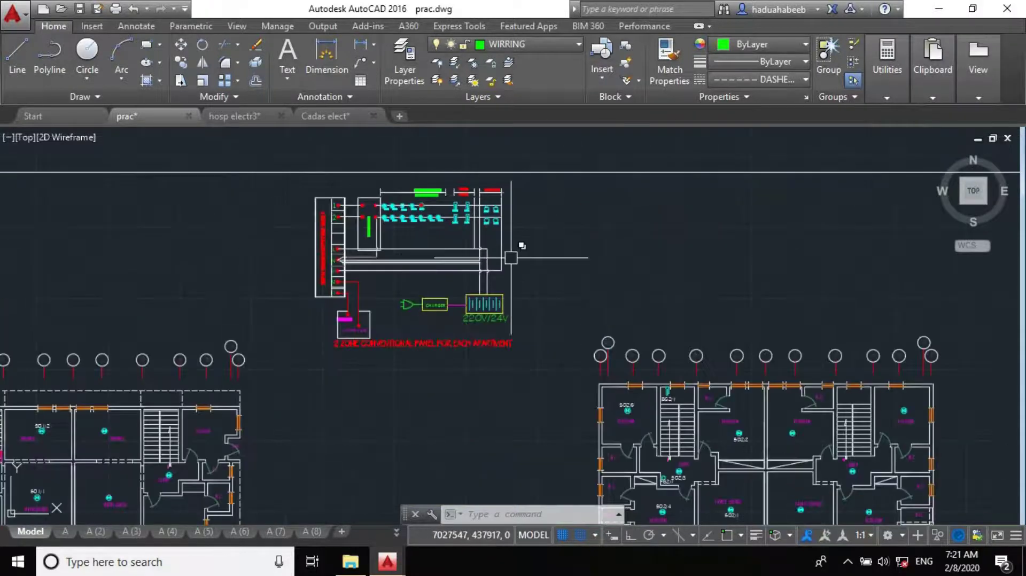
scroll(313, 247, up, 6)
scroll(475, 279, down, 4)
scroll(578, 215, up, 5)
scroll(671, 380, up, 4)
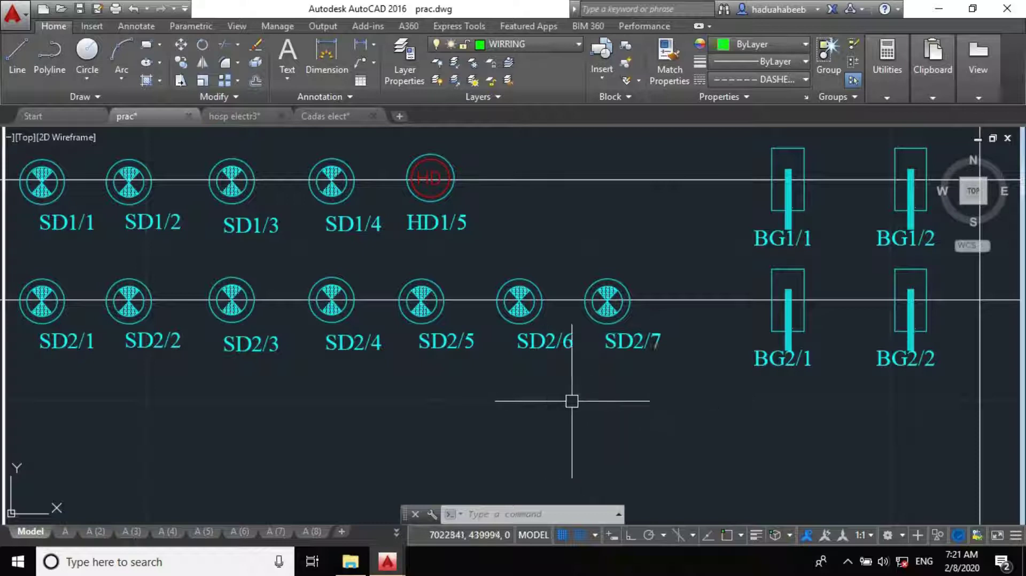
scroll(387, 179, down, 6)
scroll(388, 180, down, 3)
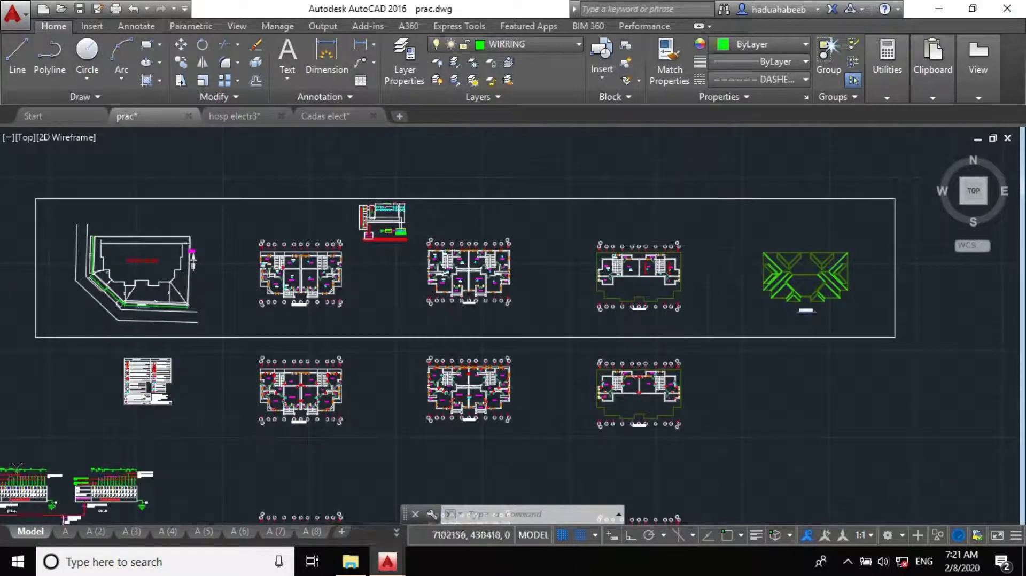
scroll(521, 306, up, 8)
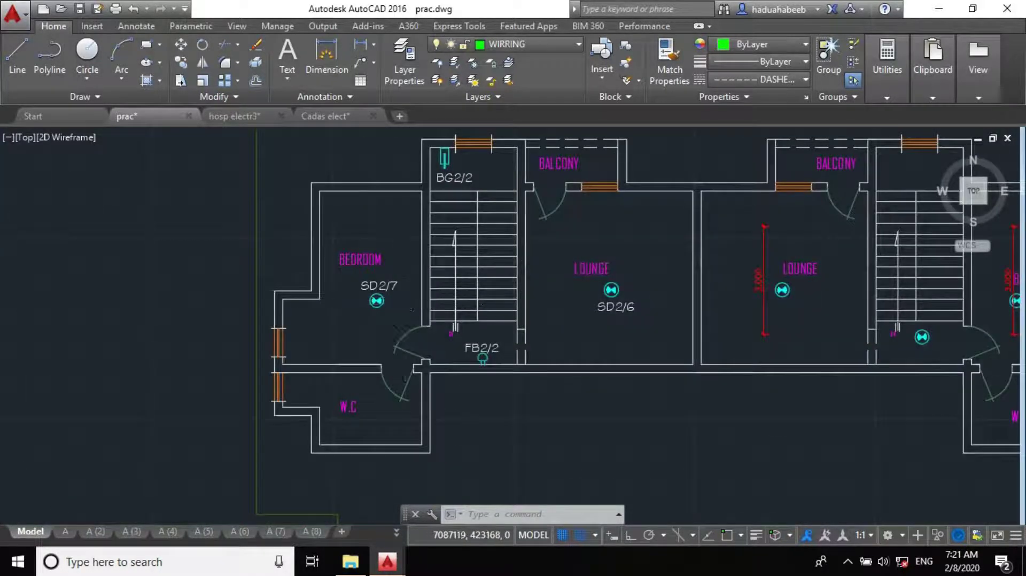
scroll(633, 299, up, 2)
scroll(434, 335, down, 8)
scroll(434, 335, up, 4)
scroll(435, 335, up, 4)
scroll(575, 378, down, 1)
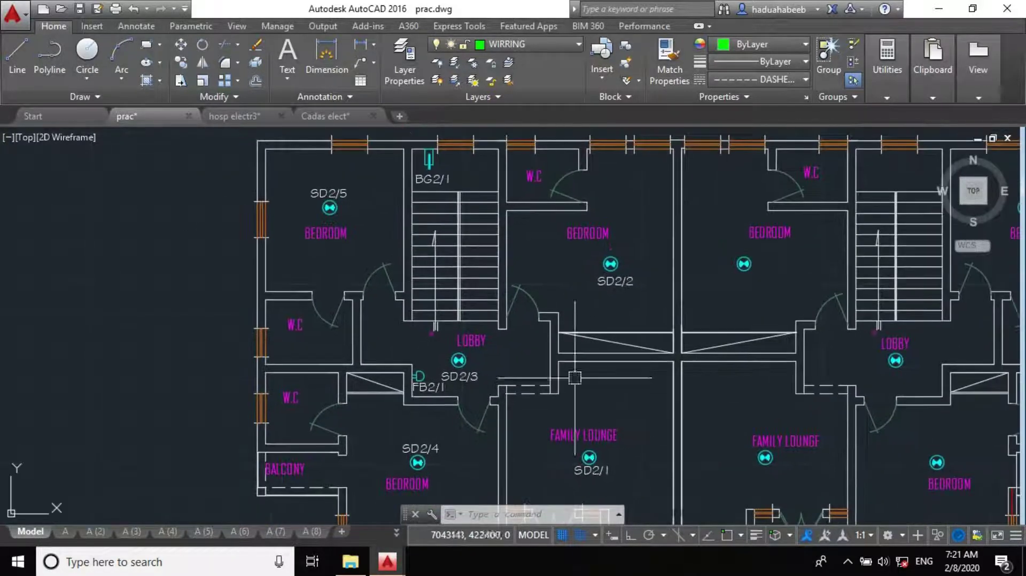
scroll(430, 373, up, 2)
scroll(430, 374, down, 4)
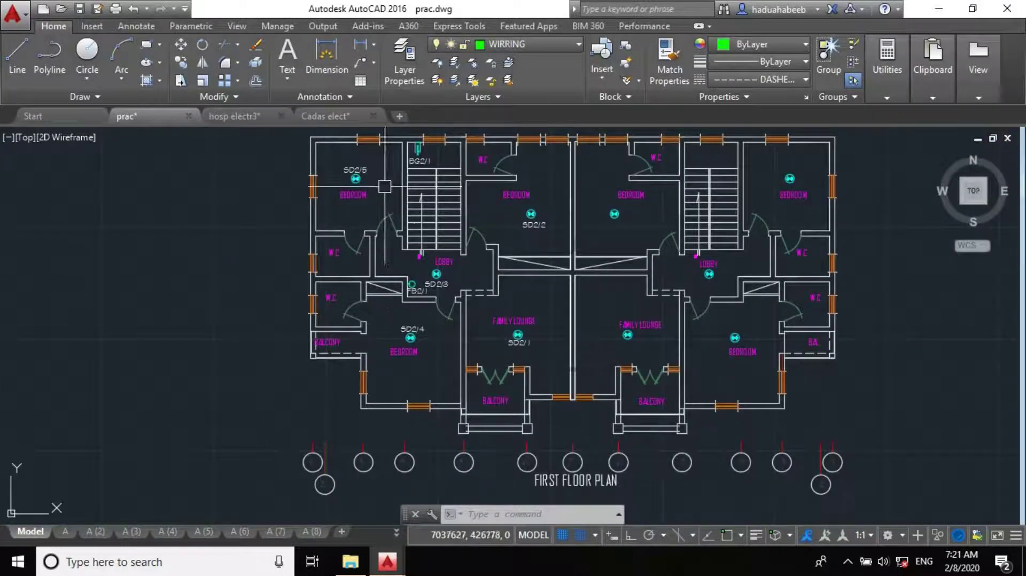
scroll(390, 177, up, 2)
scroll(219, 315, down, 6)
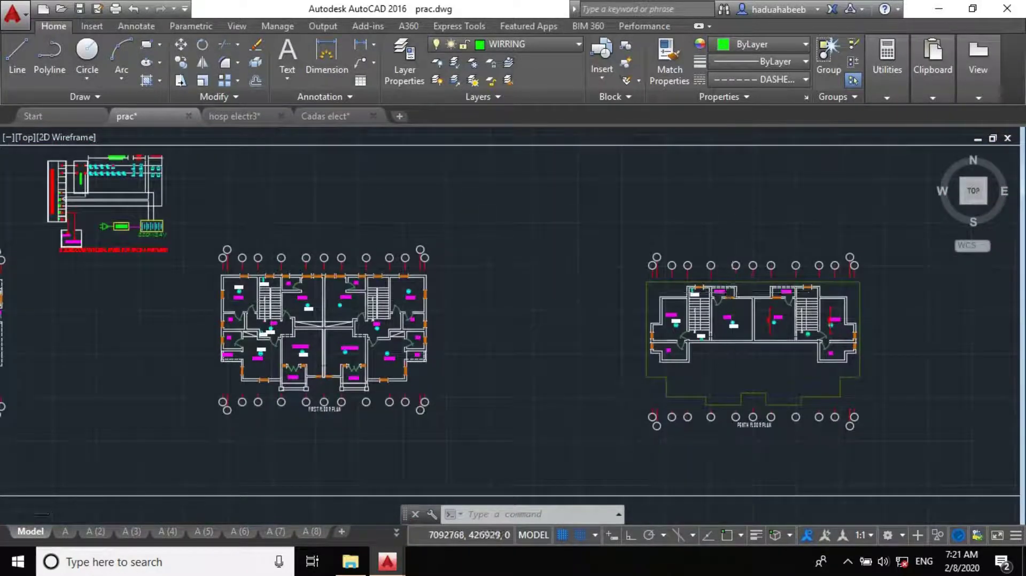
scroll(695, 291, up, 7)
scroll(681, 285, down, 5)
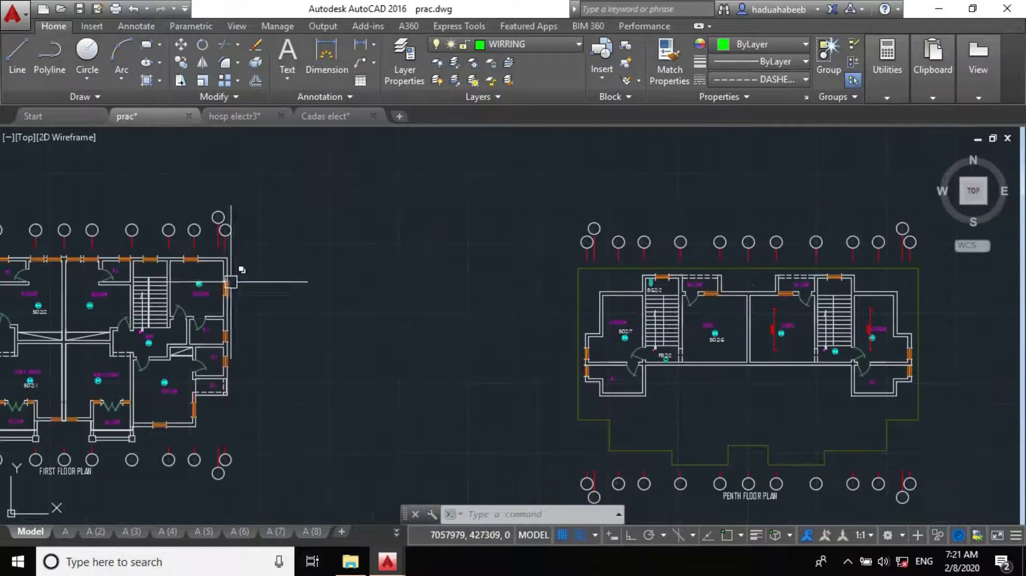
mouse_move(231, 282)
middle_down()
mouse_move(529, 259)
mouse_move(711, 267)
middle_up()
scroll(413, 320, down, 4)
scroll(413, 321, up, 1)
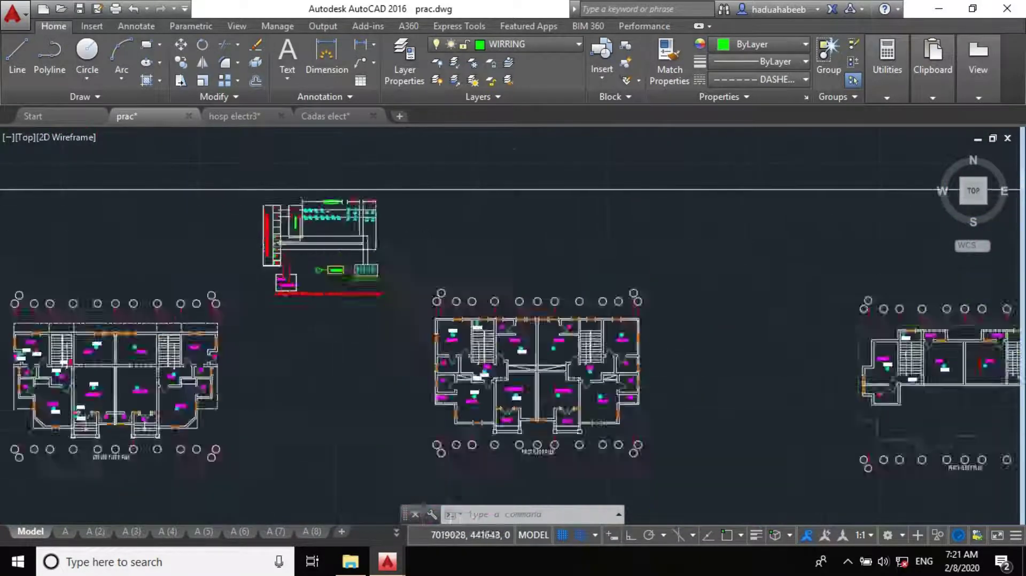
scroll(338, 203, up, 6)
scroll(377, 206, down, 6)
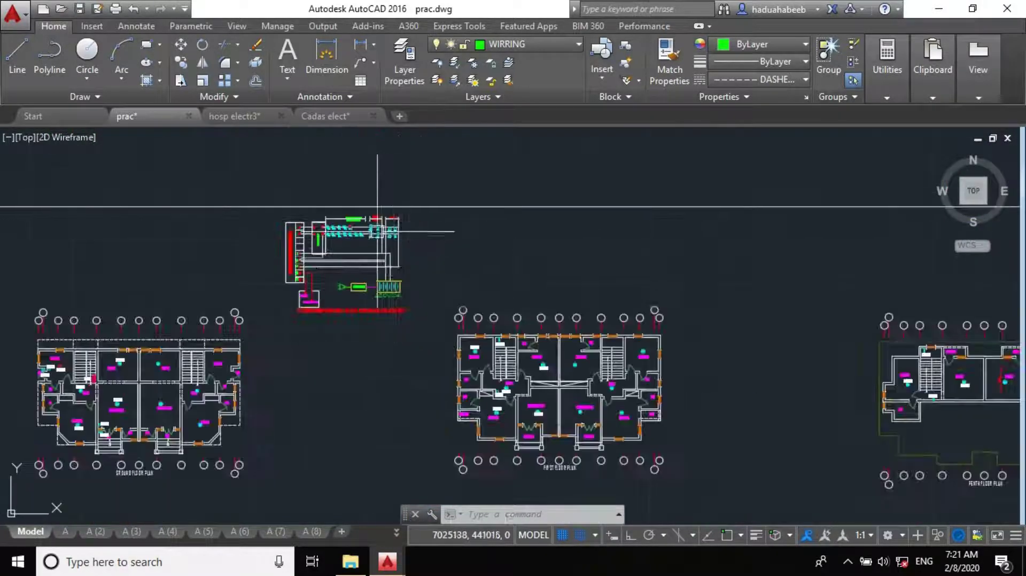
scroll(557, 381, up, 8)
scroll(534, 316, down, 6)
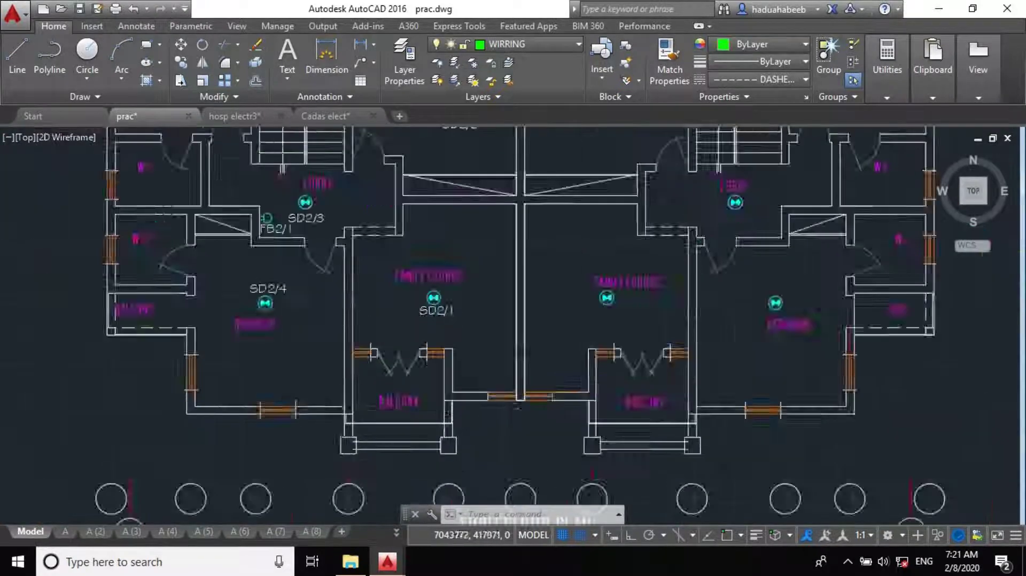
scroll(411, 337, down, 3)
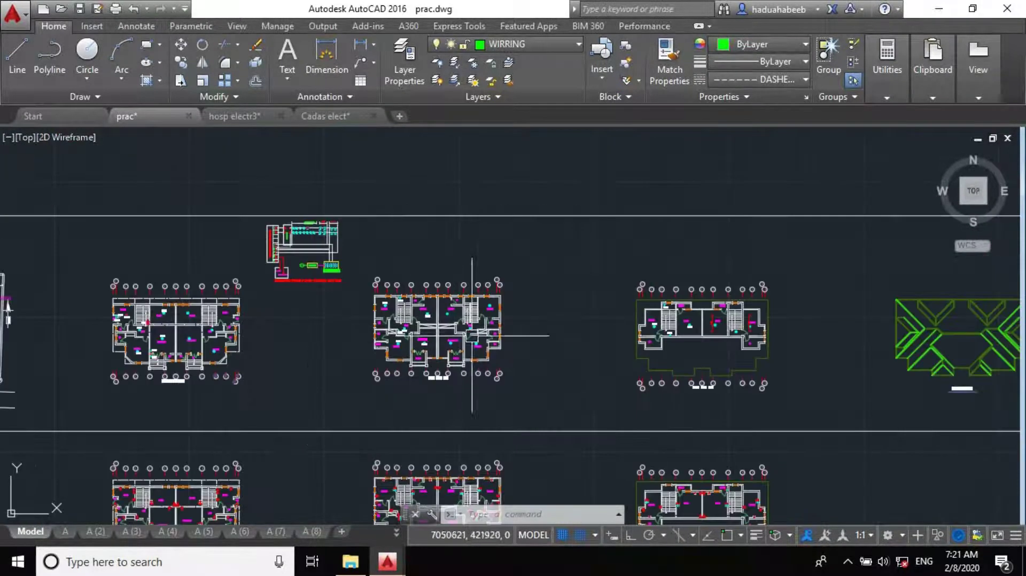
scroll(385, 329, up, 5)
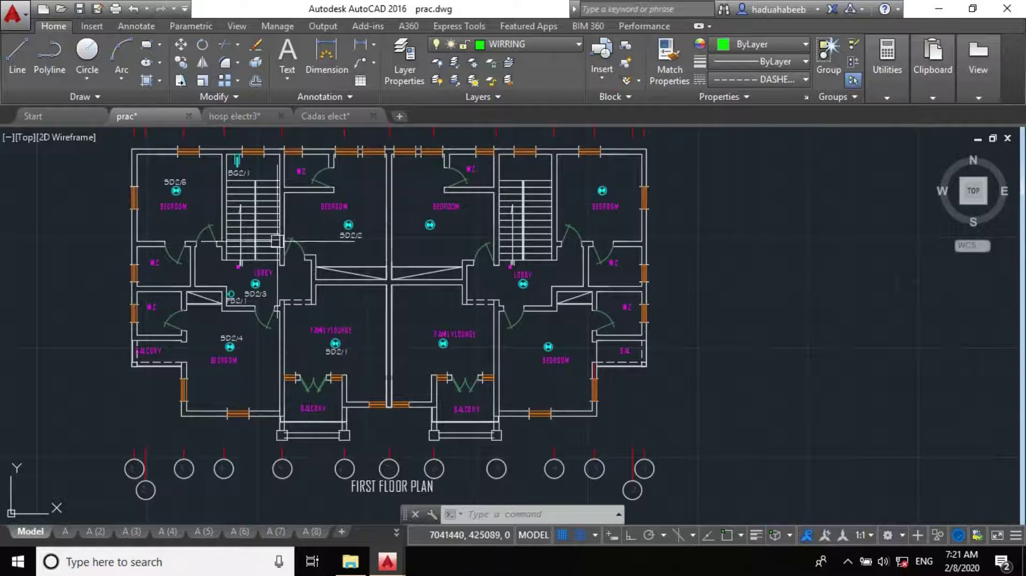
scroll(243, 288, up, 6)
scroll(678, 348, down, 6)
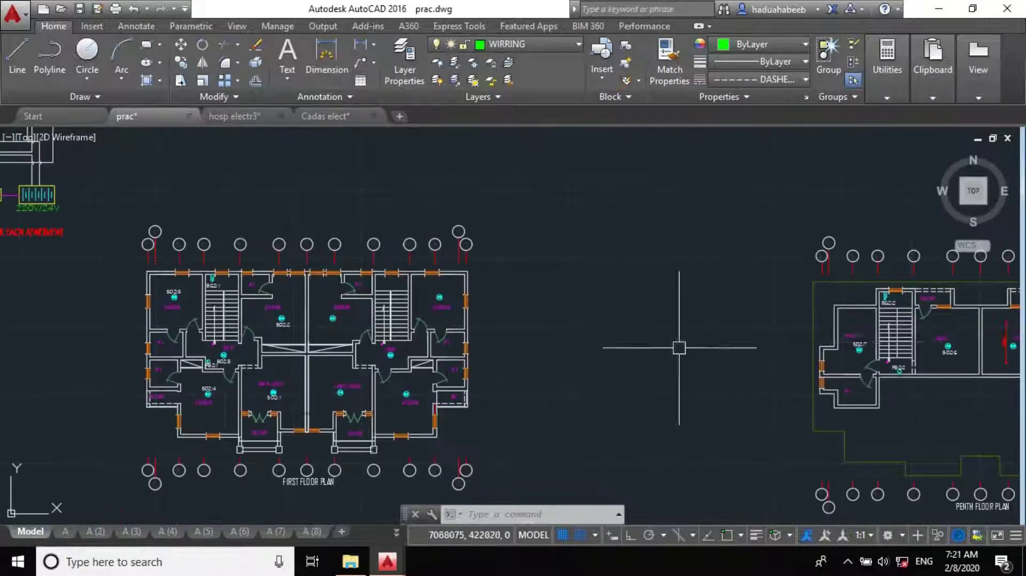
scroll(911, 430, up, 5)
scroll(911, 432, down, 3)
scroll(911, 432, down, 3)
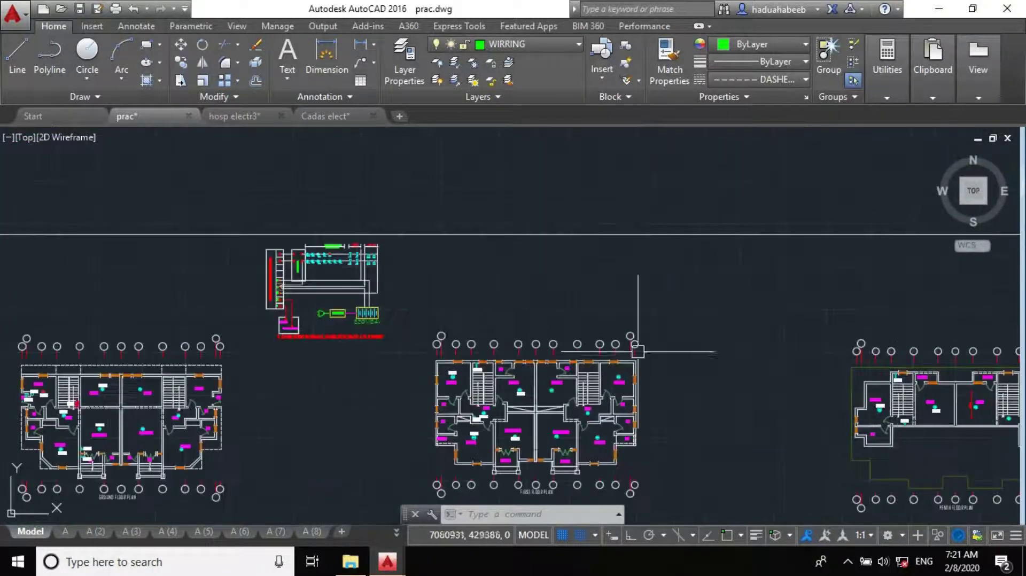
scroll(355, 218, up, 5)
middle_drag(249, 273, 401, 255)
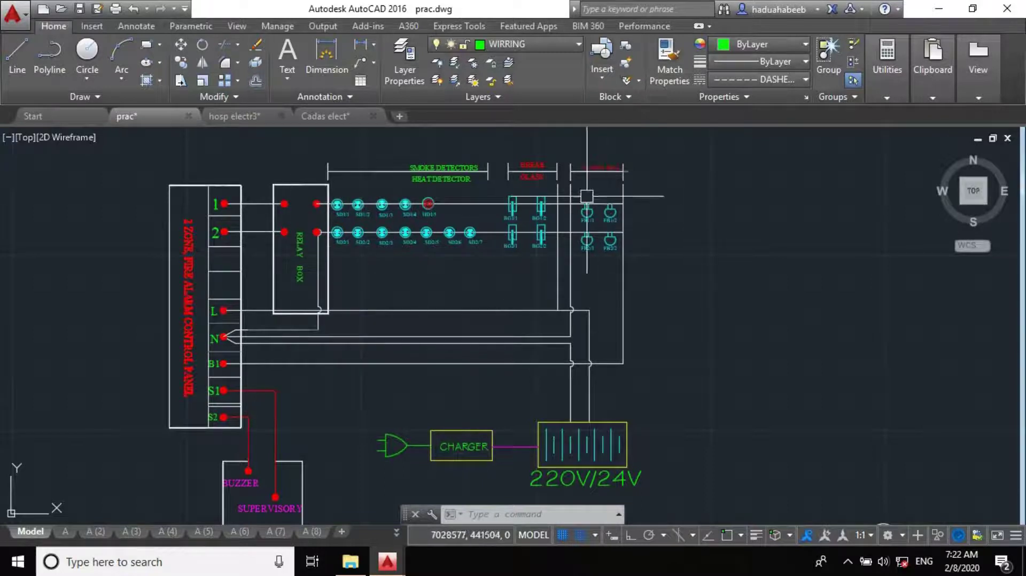
scroll(561, 192, up, 3)
scroll(566, 232, up, 2)
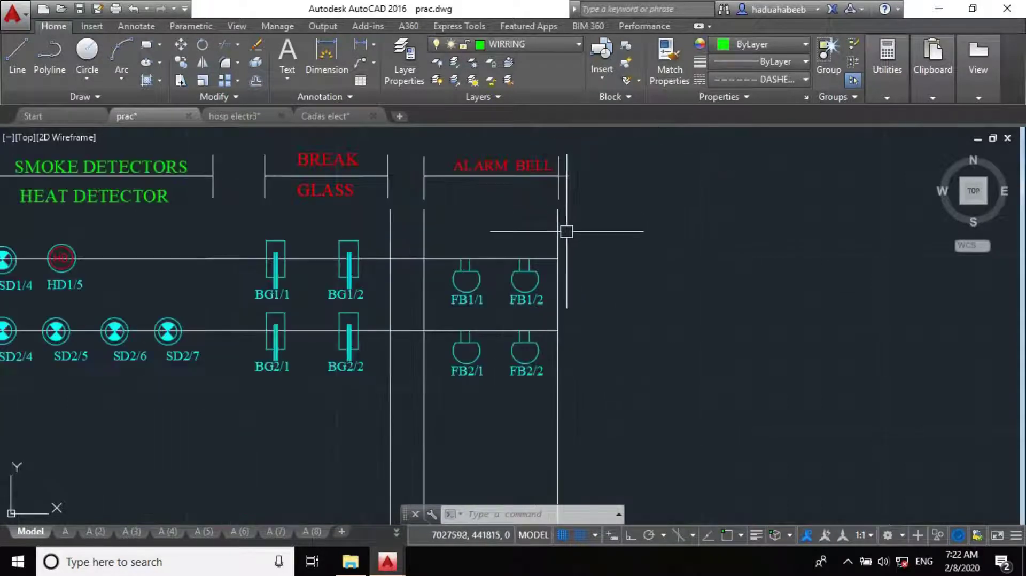
click(489, 260)
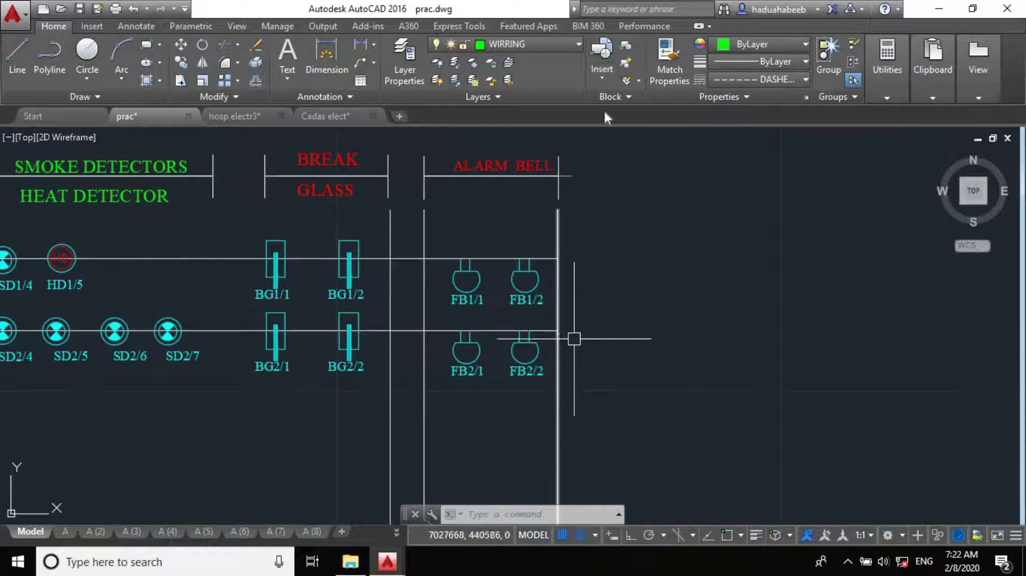
scroll(626, 138, down, 5)
scroll(523, 211, up, 5)
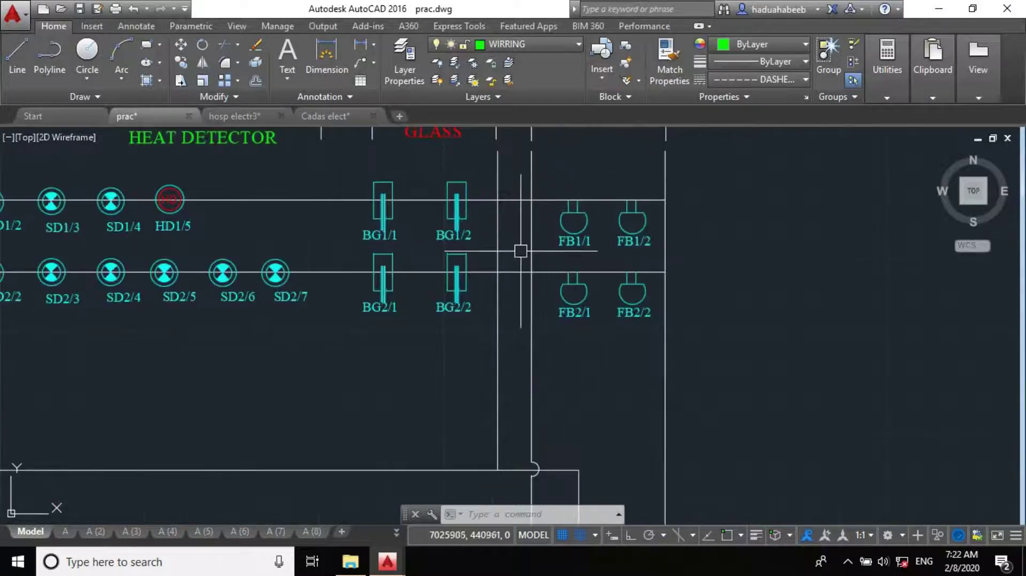
scroll(500, 268, down, 2)
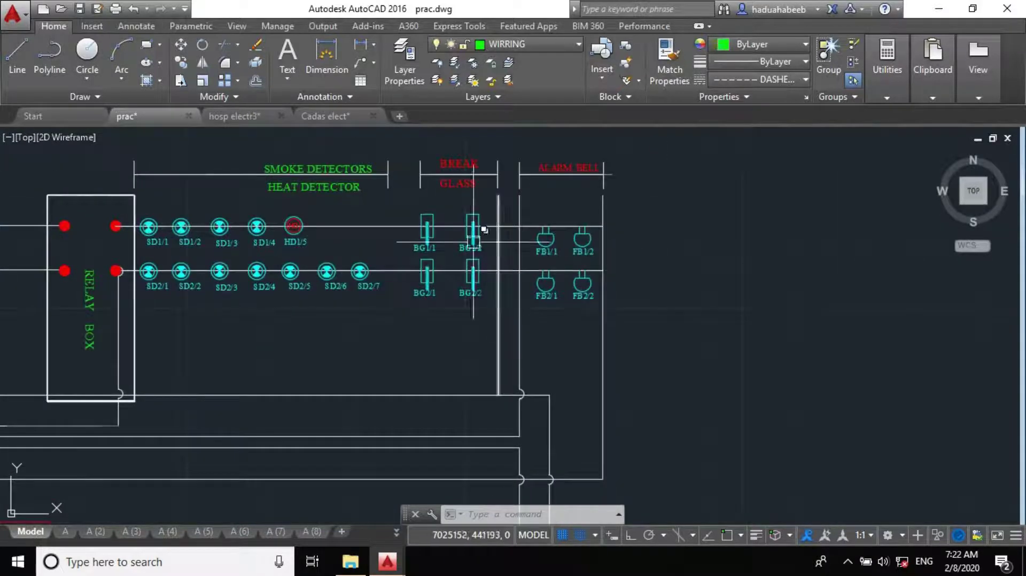
click(219, 117)
scroll(445, 342, down, 6)
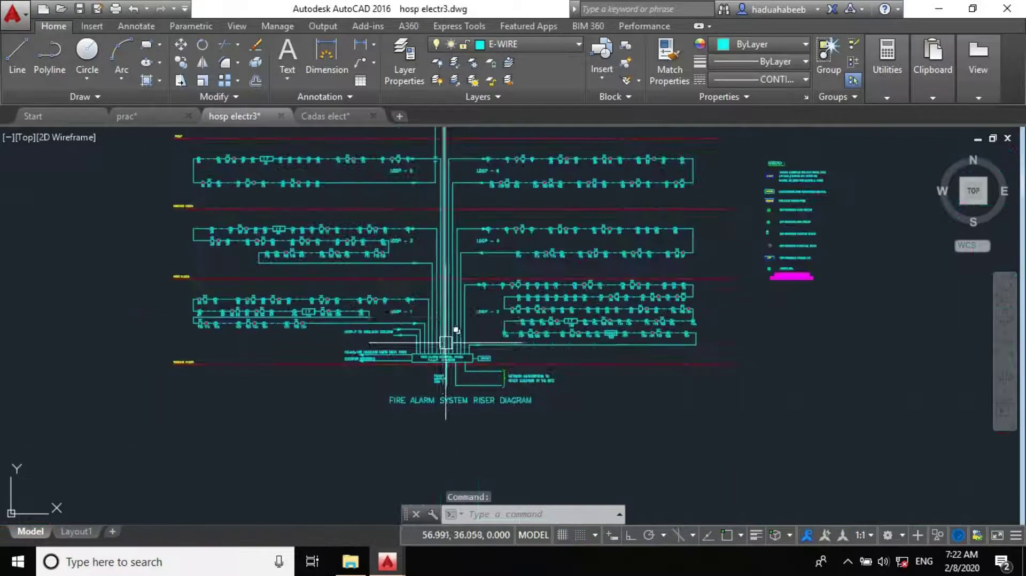
key(ctrl+shift+Tab)
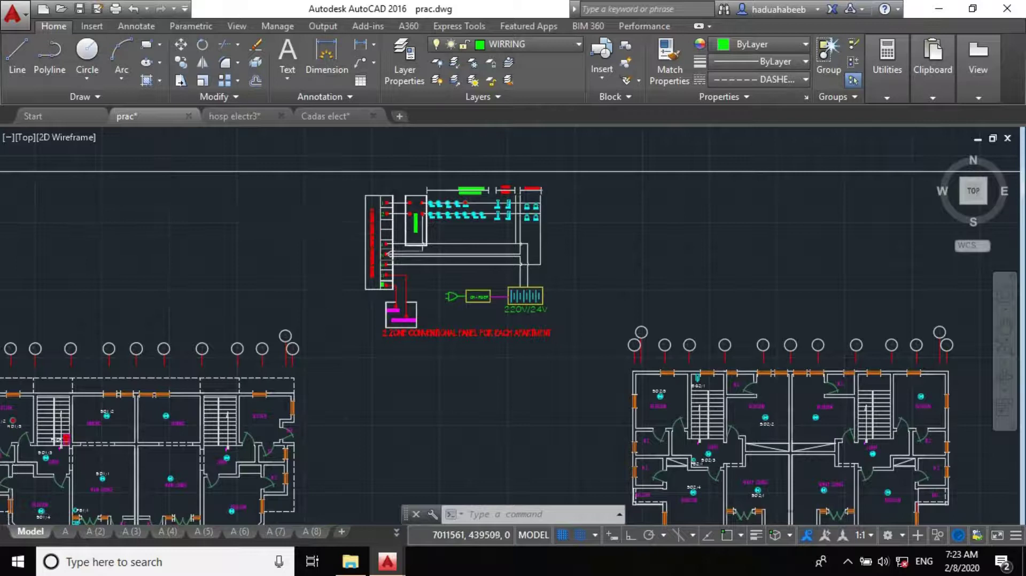
scroll(333, 228, down, 3)
middle_drag(219, 368, 232, 364)
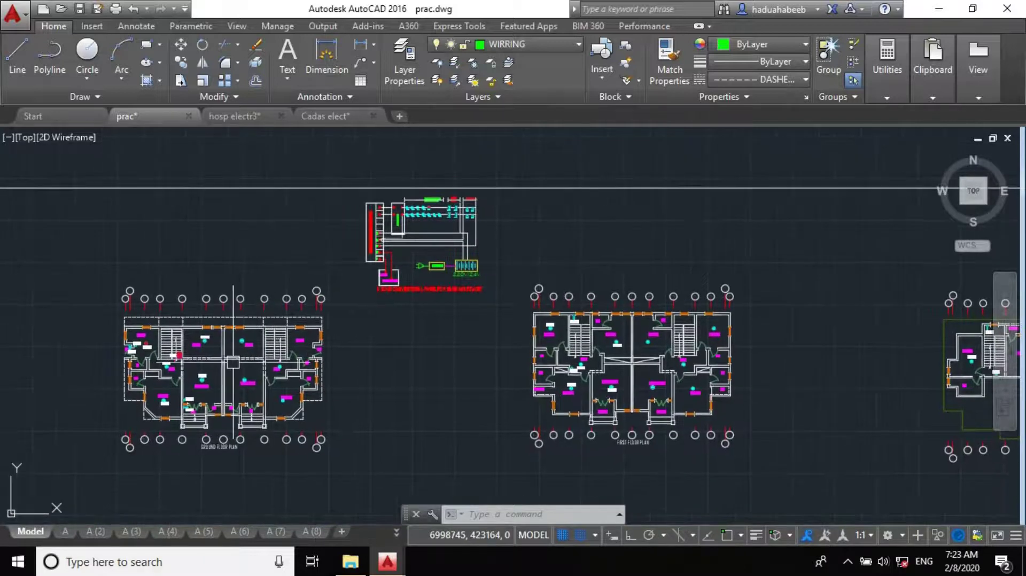